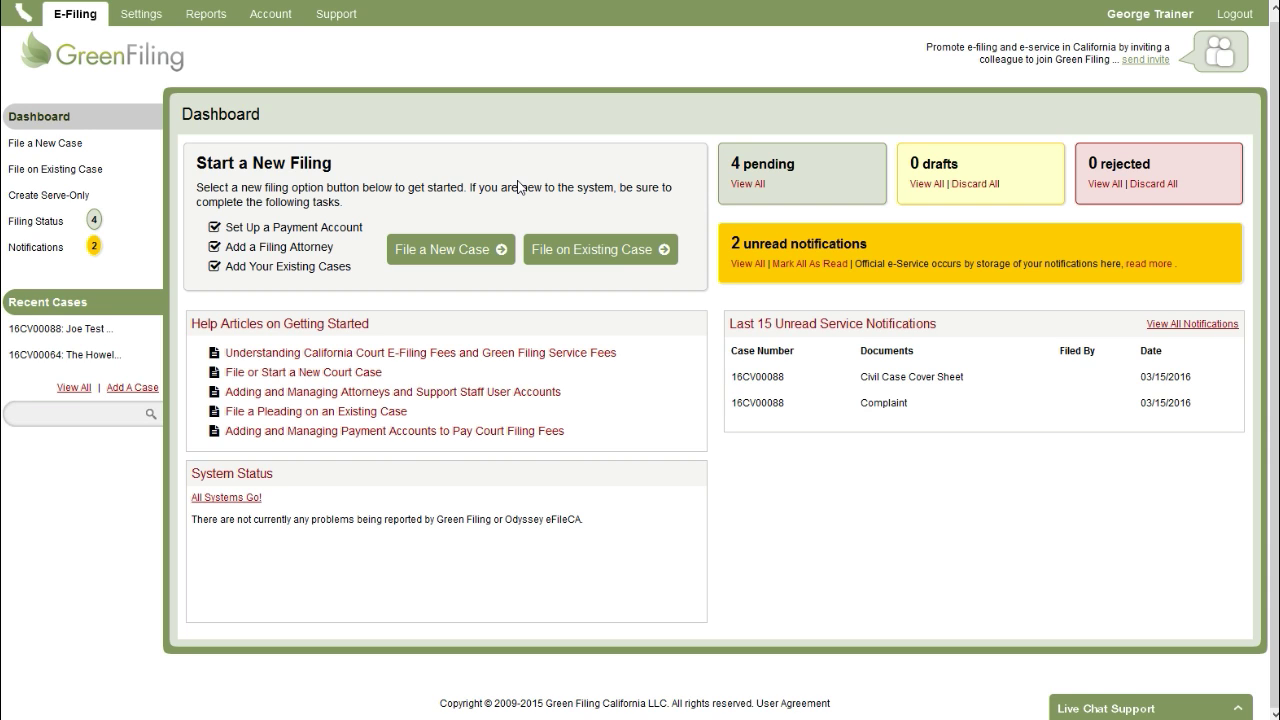
- Start a new case filing with Santa Barbara - Anacapa as court, filtering case types by 'civi'
{"action": "left_click", "coordinate": [441, 250]}
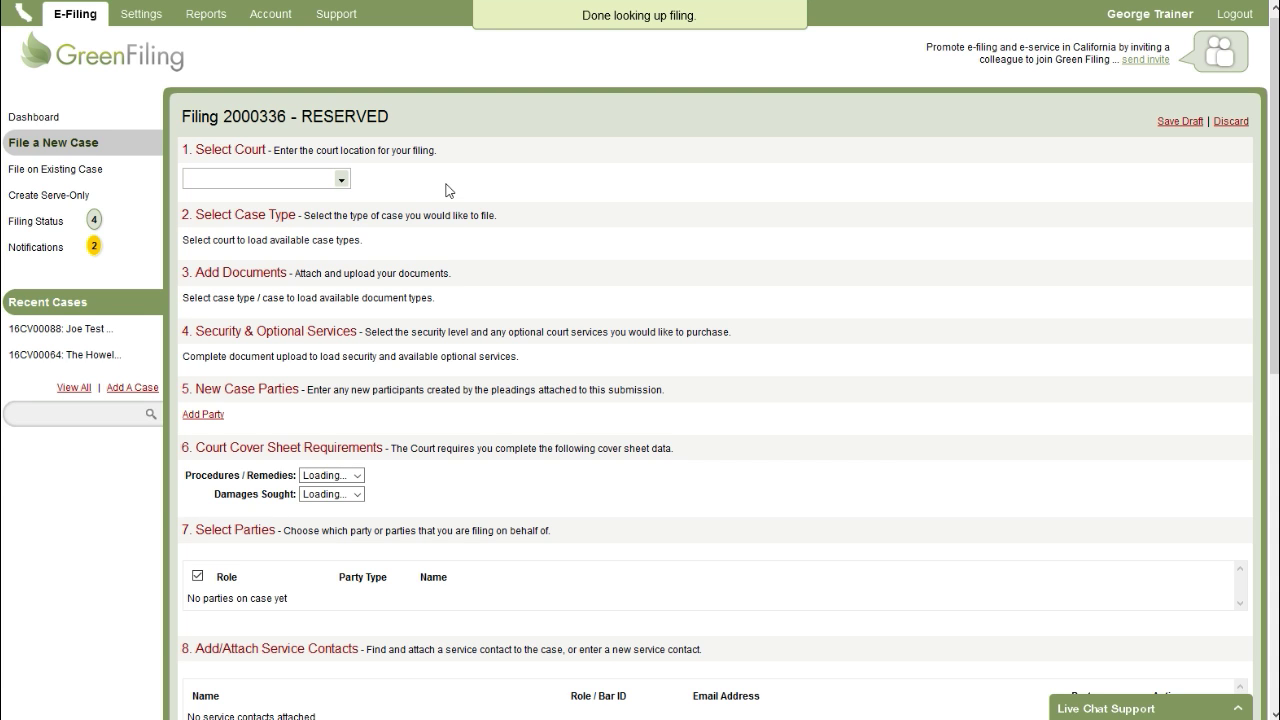
{"action": "left_click", "coordinate": [341, 177]}
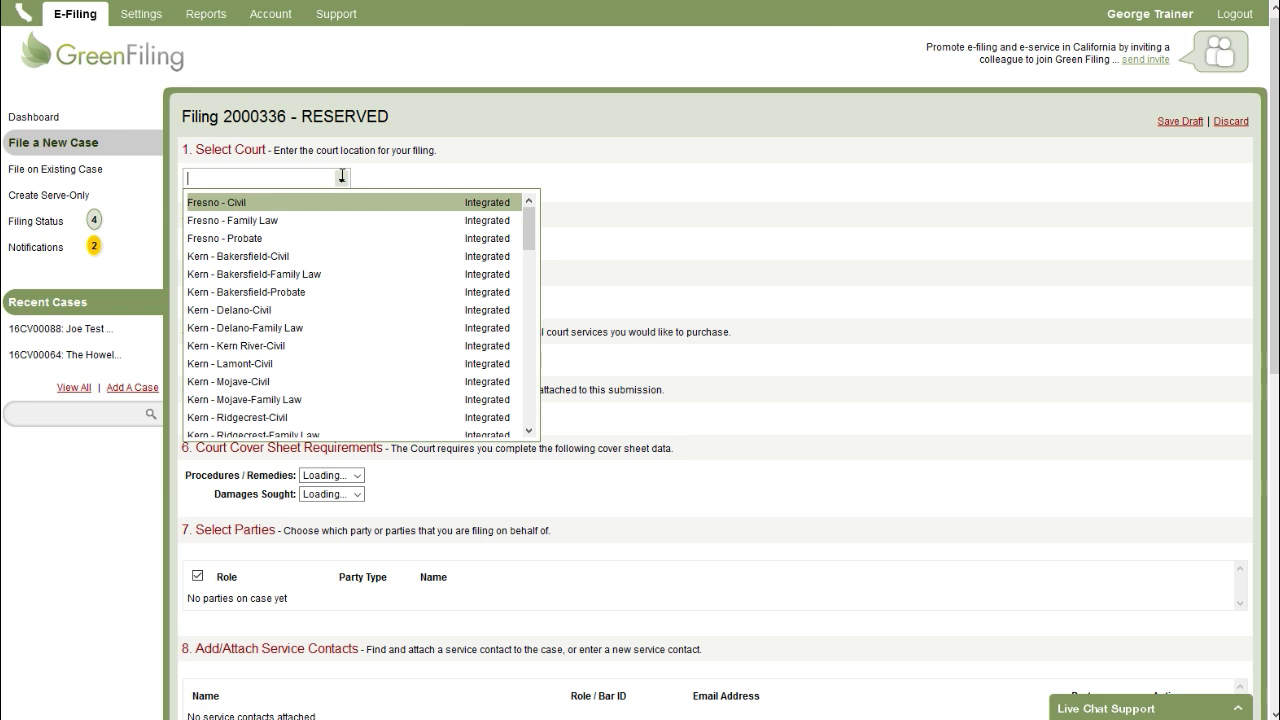
{"action": "type", "text": "santa"}
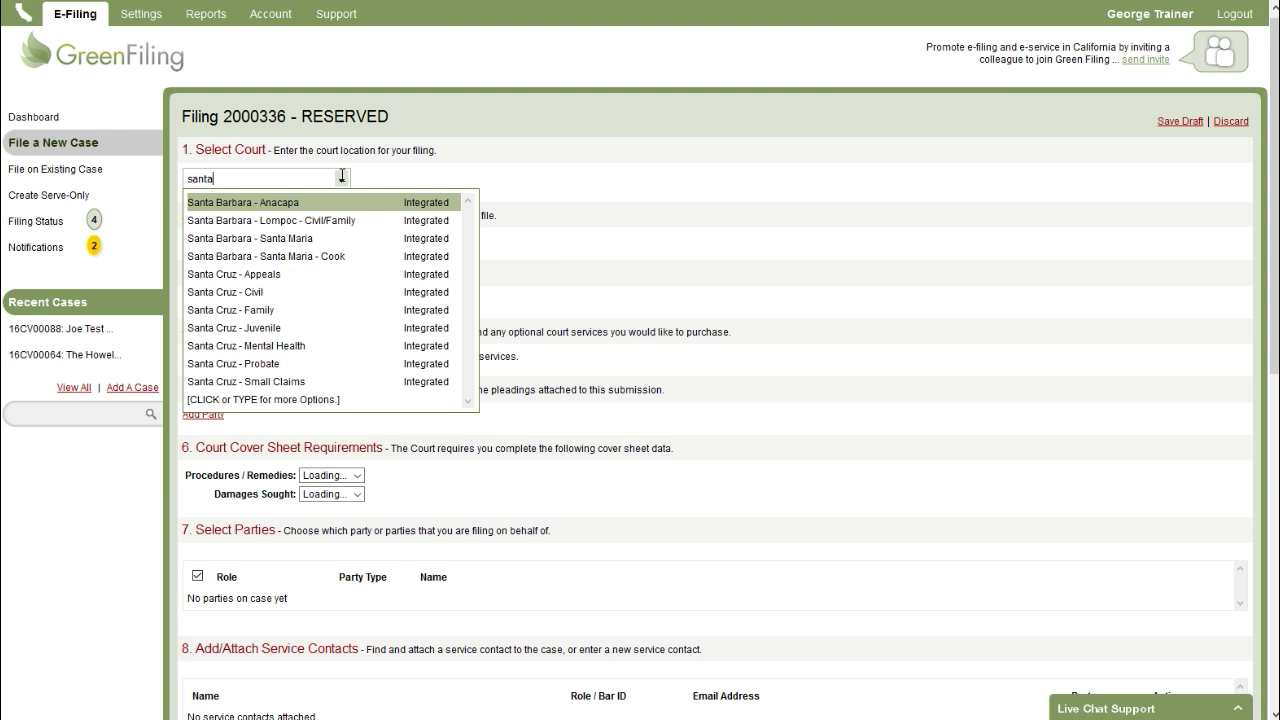
{"action": "left_click", "coordinate": [280, 203]}
{"action": "left_click", "coordinate": [274, 238]}
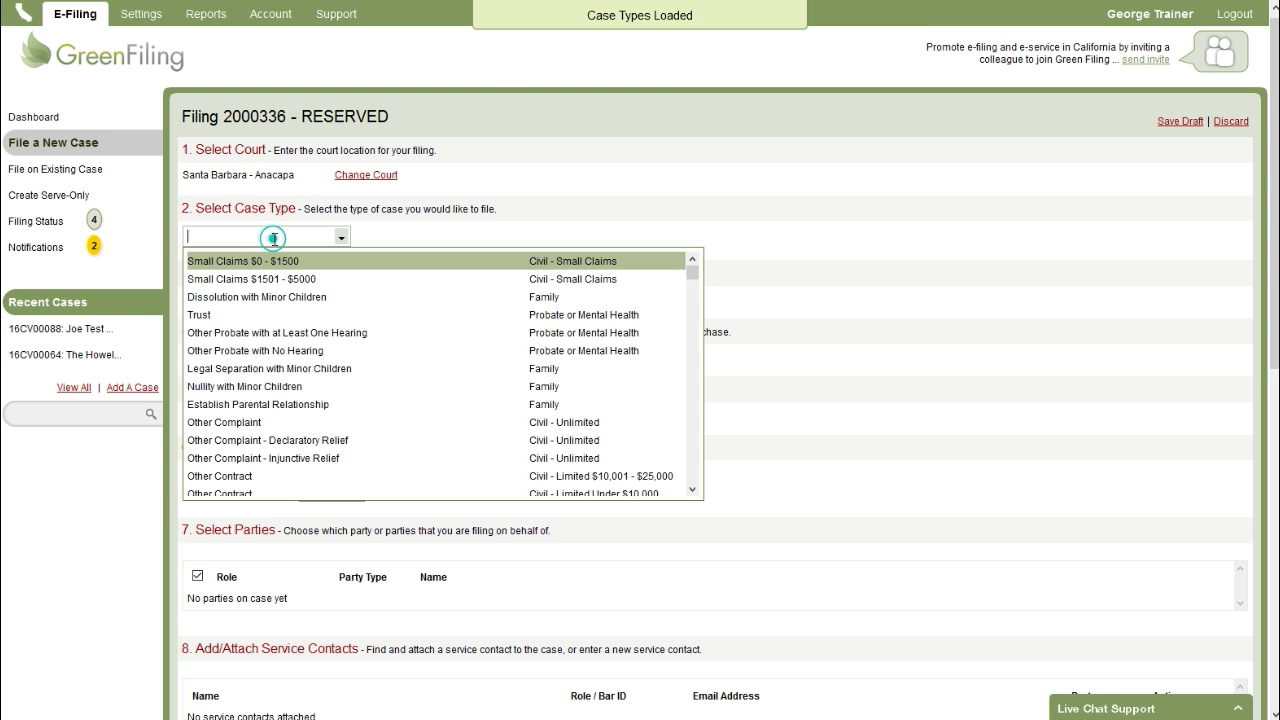
{"action": "type", "text": "civil"}
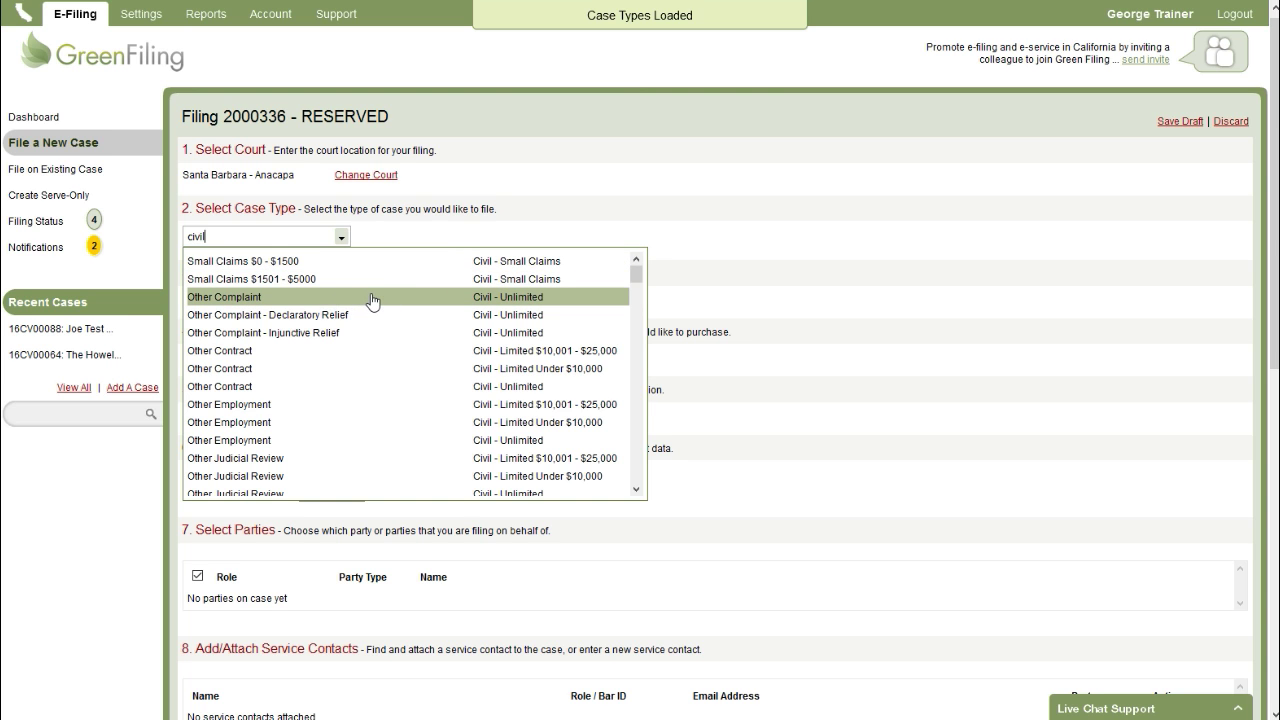
- Set case type to Other Complaint, Civil - Unlimited and choose Complaint as the document type
{"action": "left_click", "coordinate": [372, 301]}
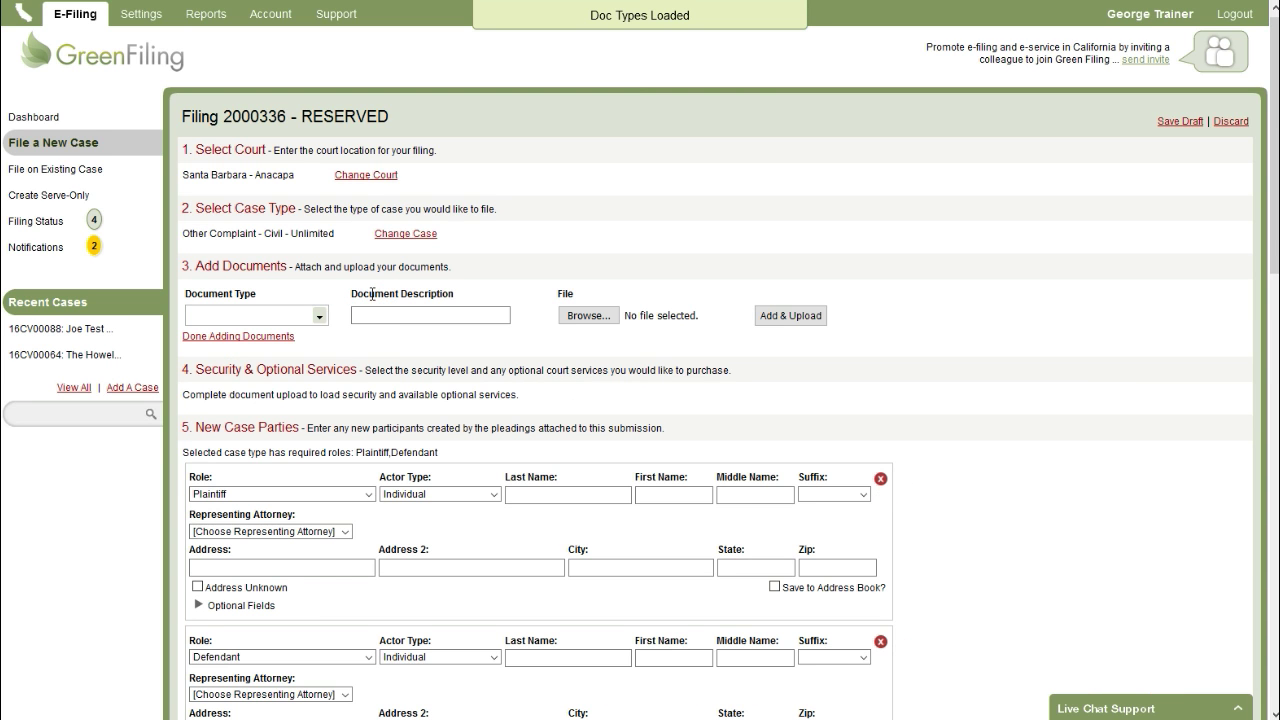
{"action": "left_click", "coordinate": [322, 313]}
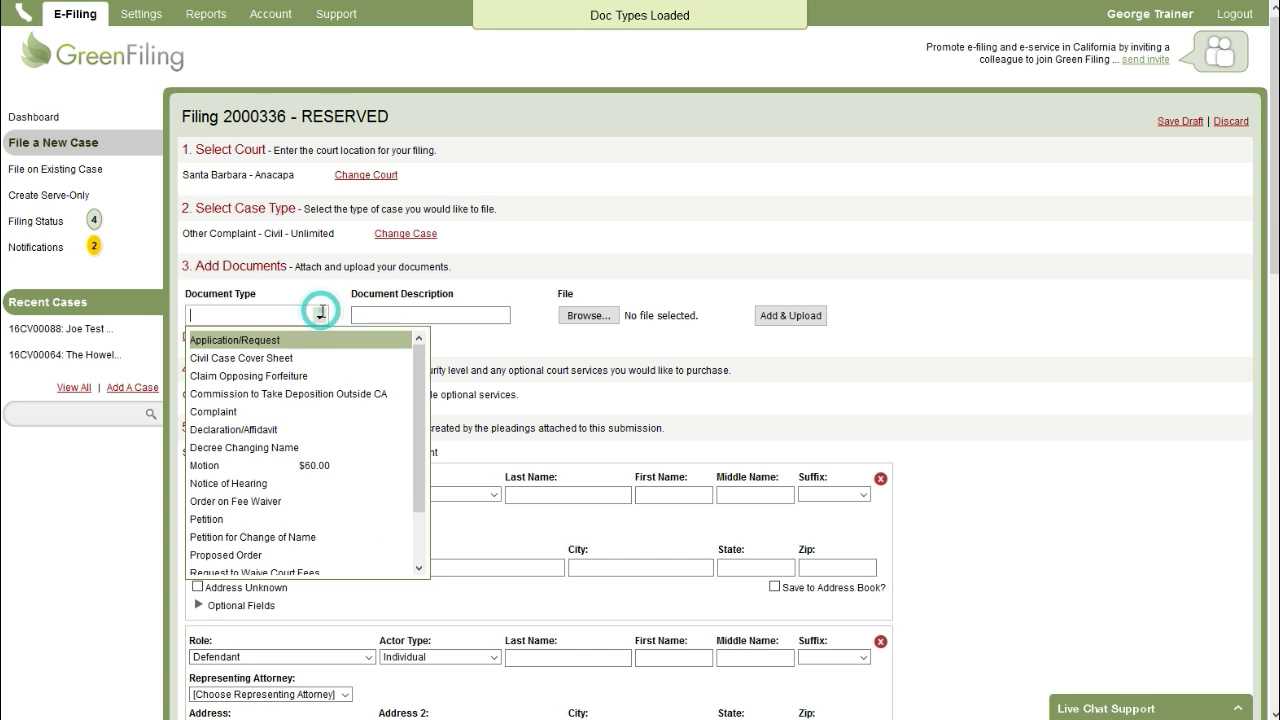
{"action": "type", "text": "comp"}
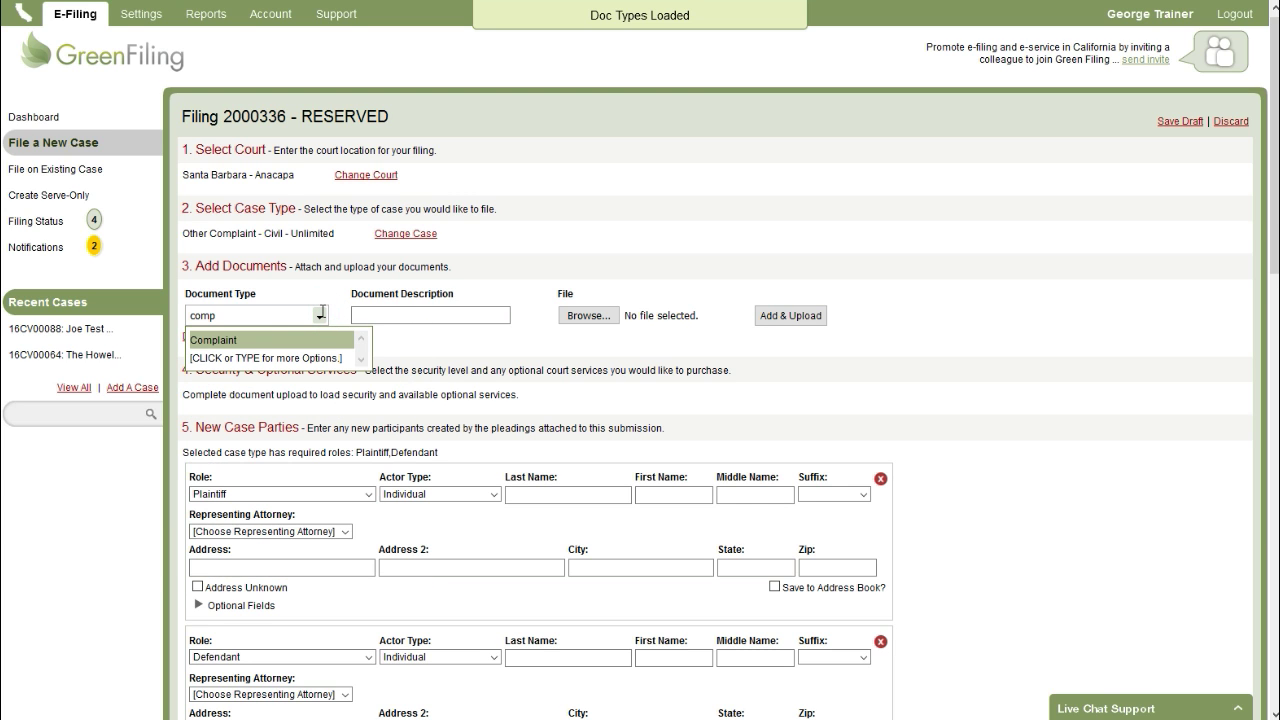
{"action": "left_click", "coordinate": [242, 342]}
{"action": "left_click", "coordinate": [437, 317]}
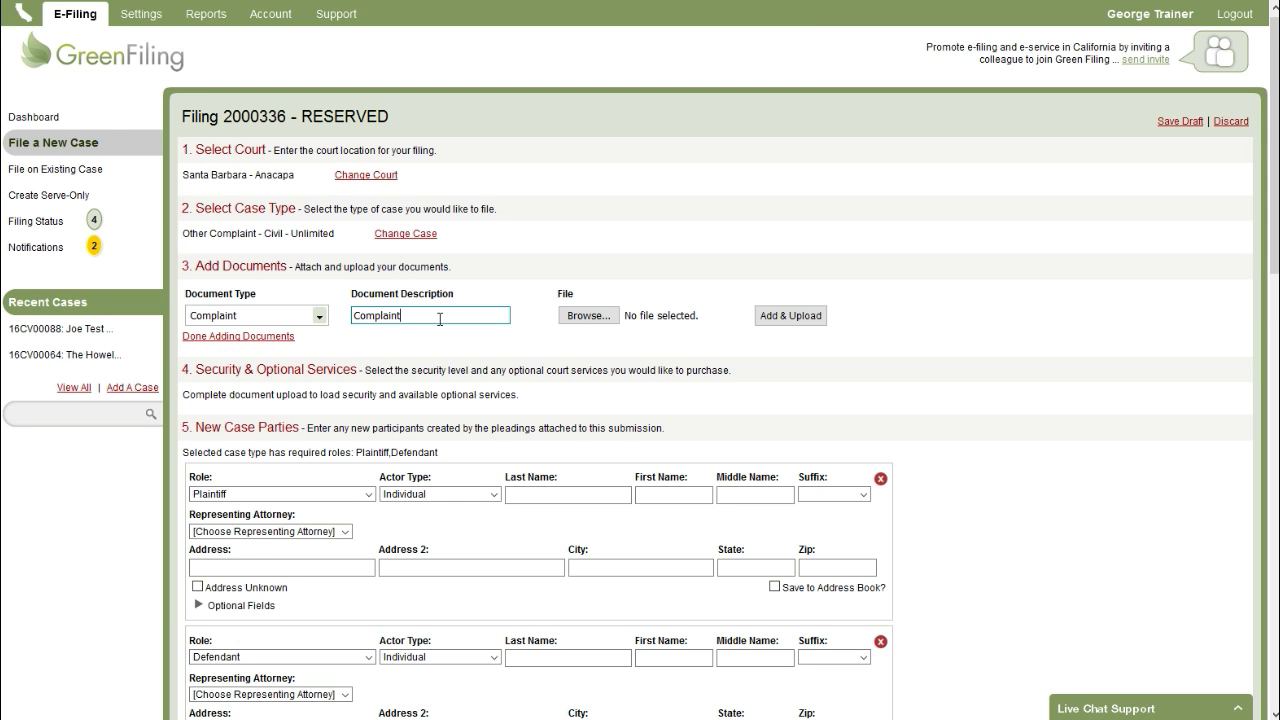
- Attach the Complaint-Ca file and upload it as the Complaint document
{"action": "left_click", "coordinate": [589, 316]}
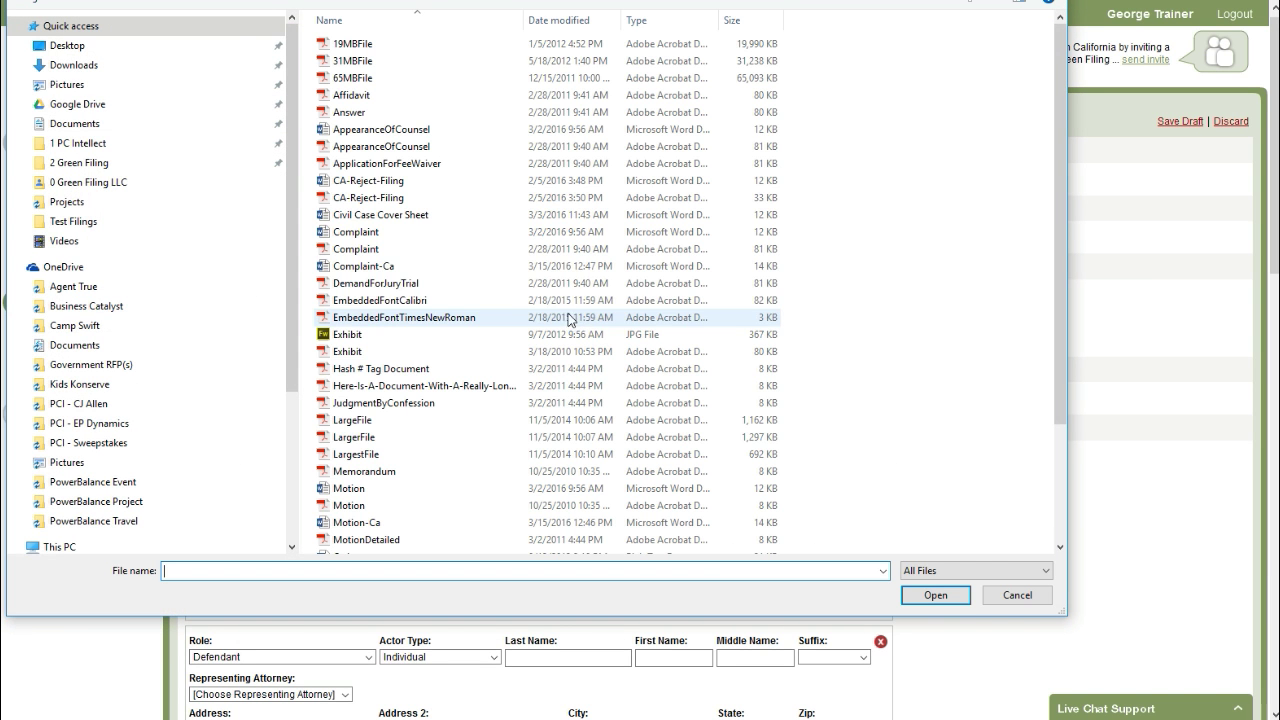
{"action": "left_click", "coordinate": [422, 240]}
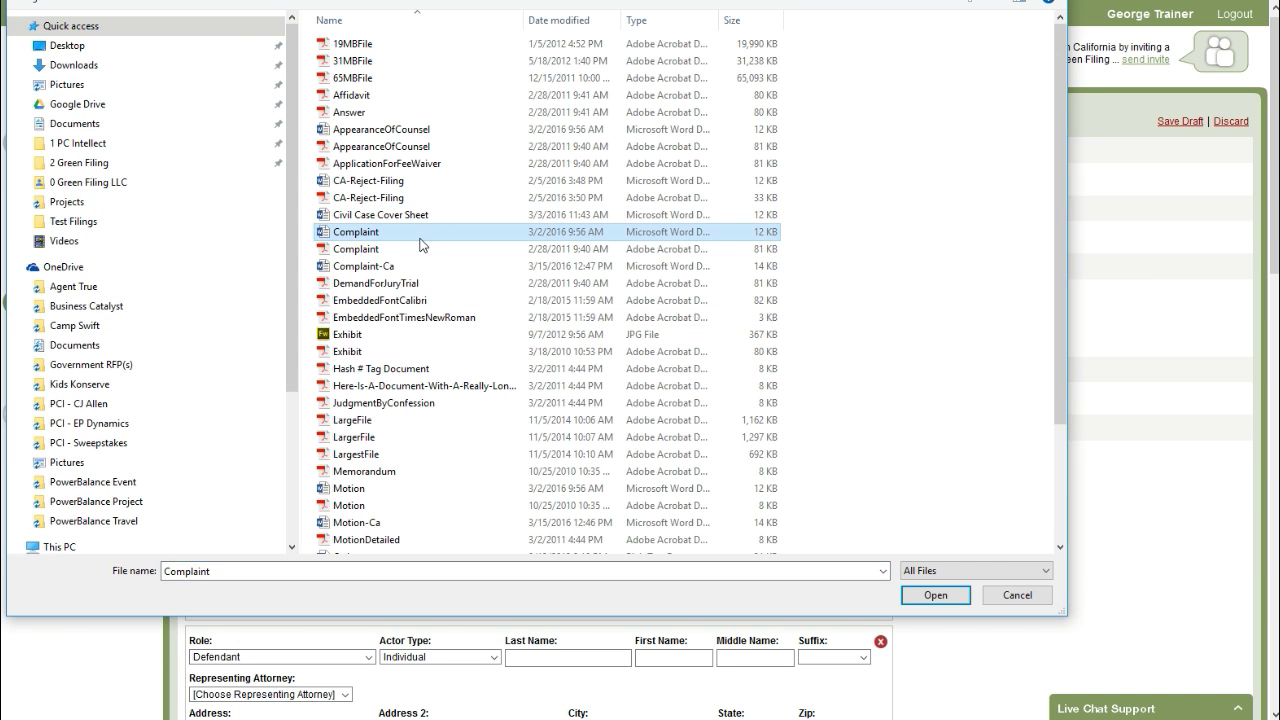
{"action": "left_click", "coordinate": [350, 267]}
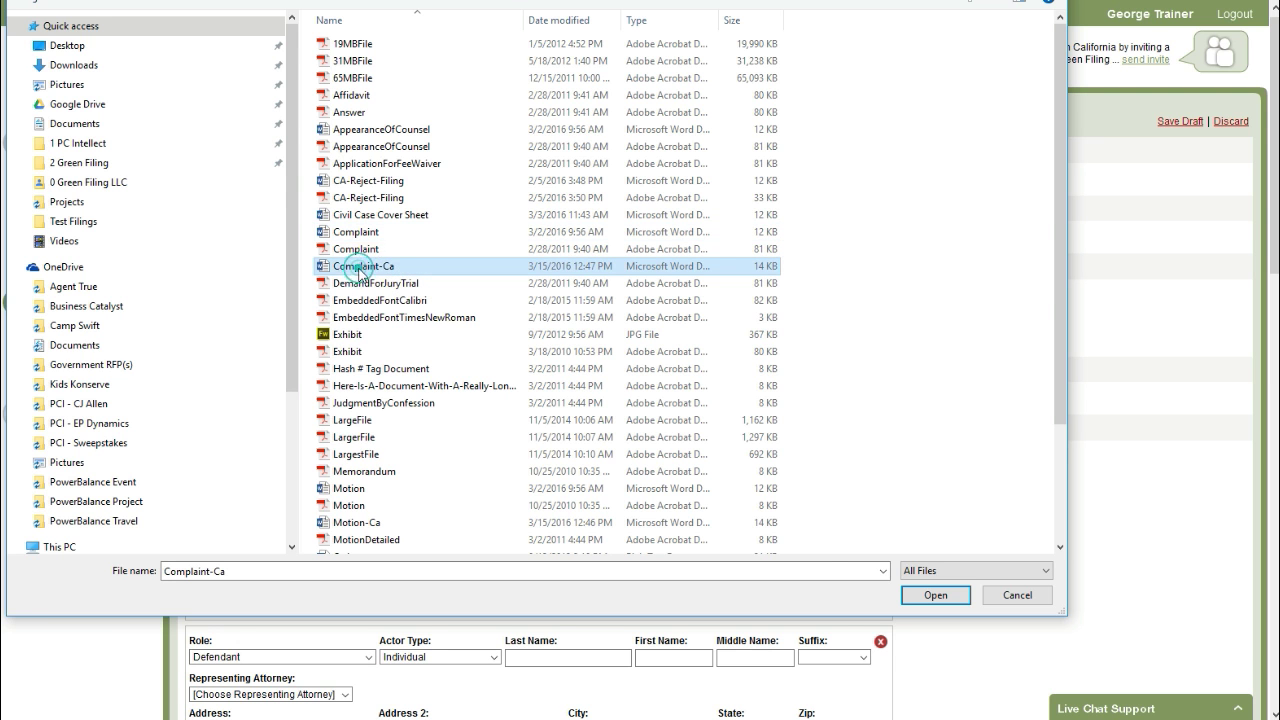
{"action": "left_click", "coordinate": [935, 595]}
{"action": "left_click", "coordinate": [790, 315]}
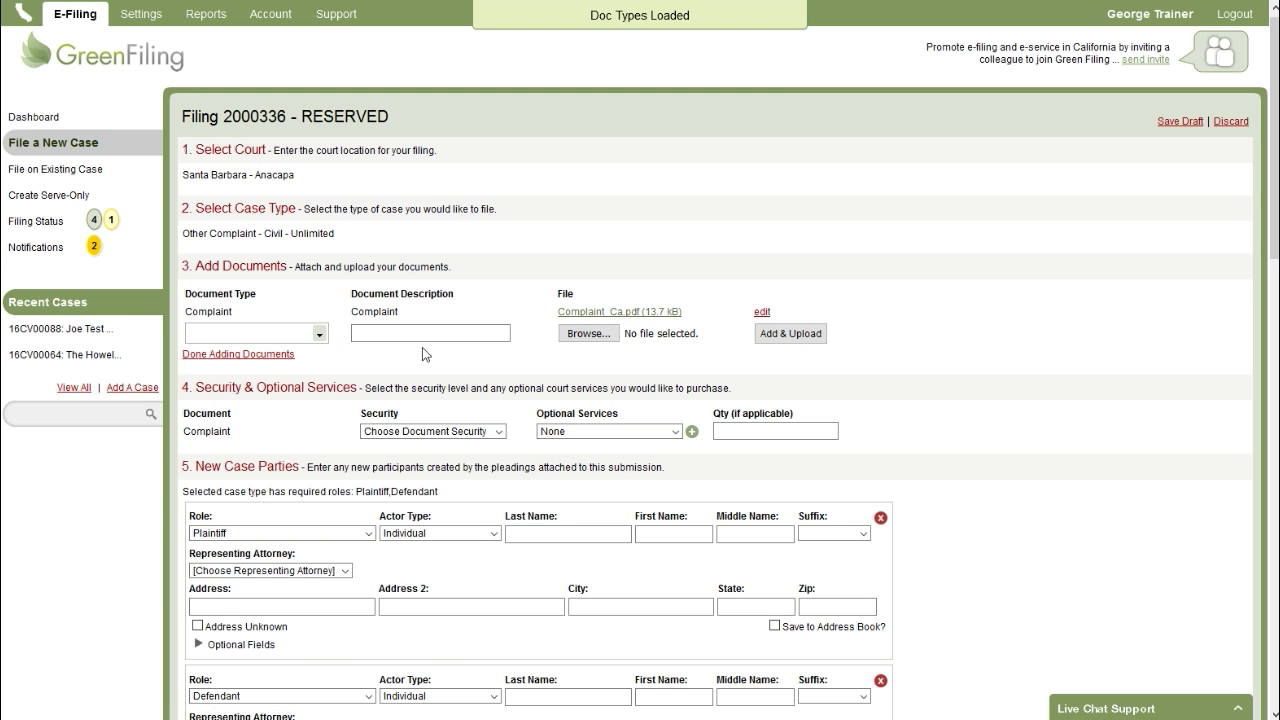
- Upload the cover sheet file as a Civil Case Cover Sheet document, then finish adding documents
{"action": "left_click", "coordinate": [321, 334]}
{"action": "type", "text": "civ"}
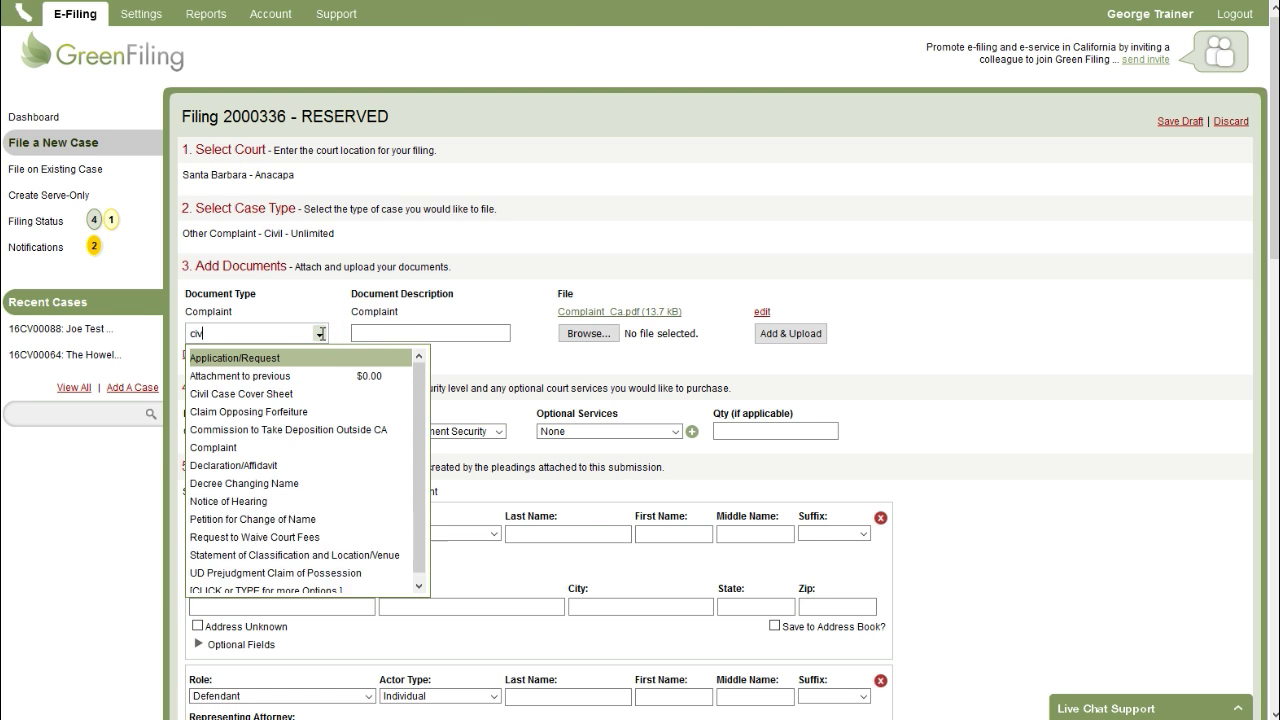
{"action": "type", "text": "il"}
{"action": "left_click", "coordinate": [280, 358]}
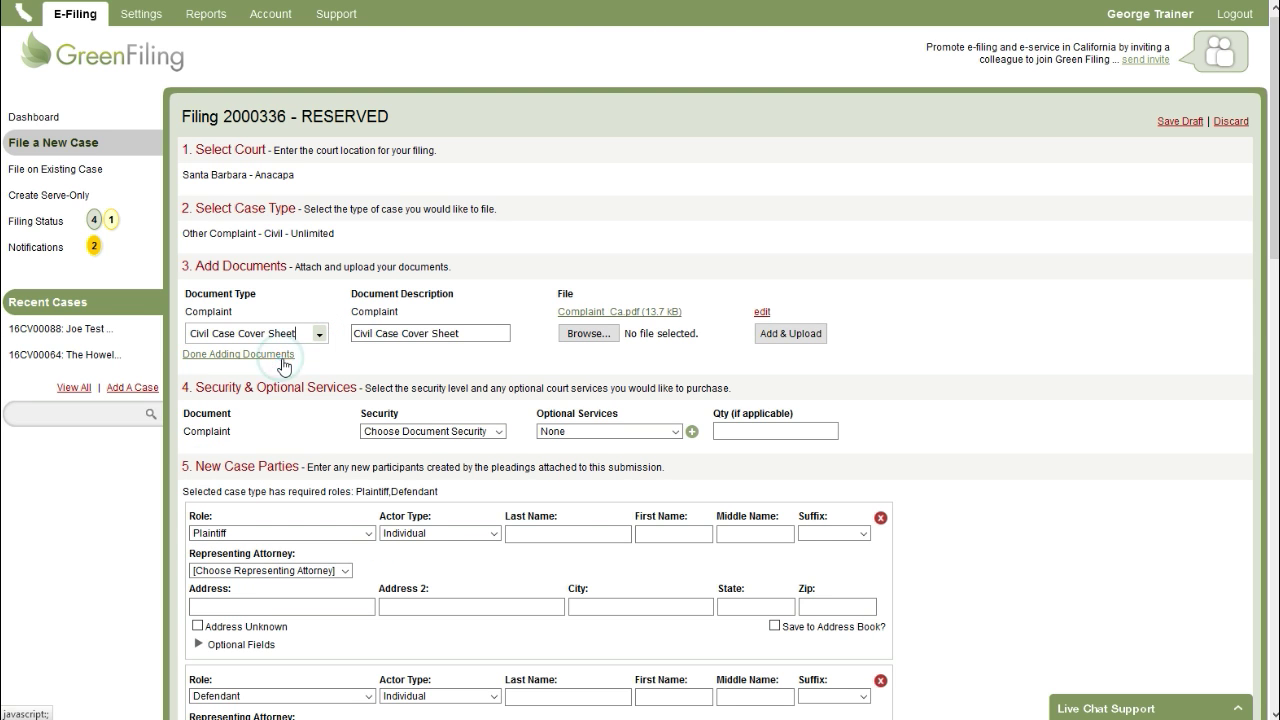
{"action": "left_click", "coordinate": [587, 333]}
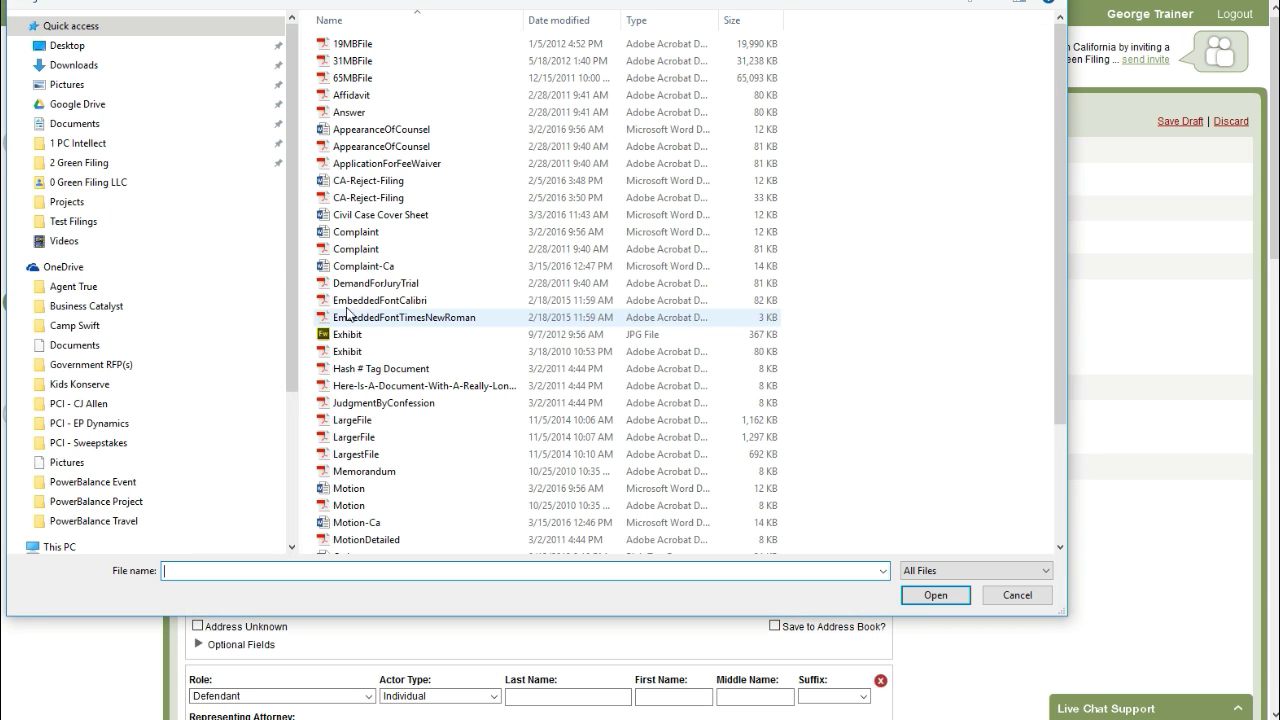
{"action": "double_click", "coordinate": [410, 215]}
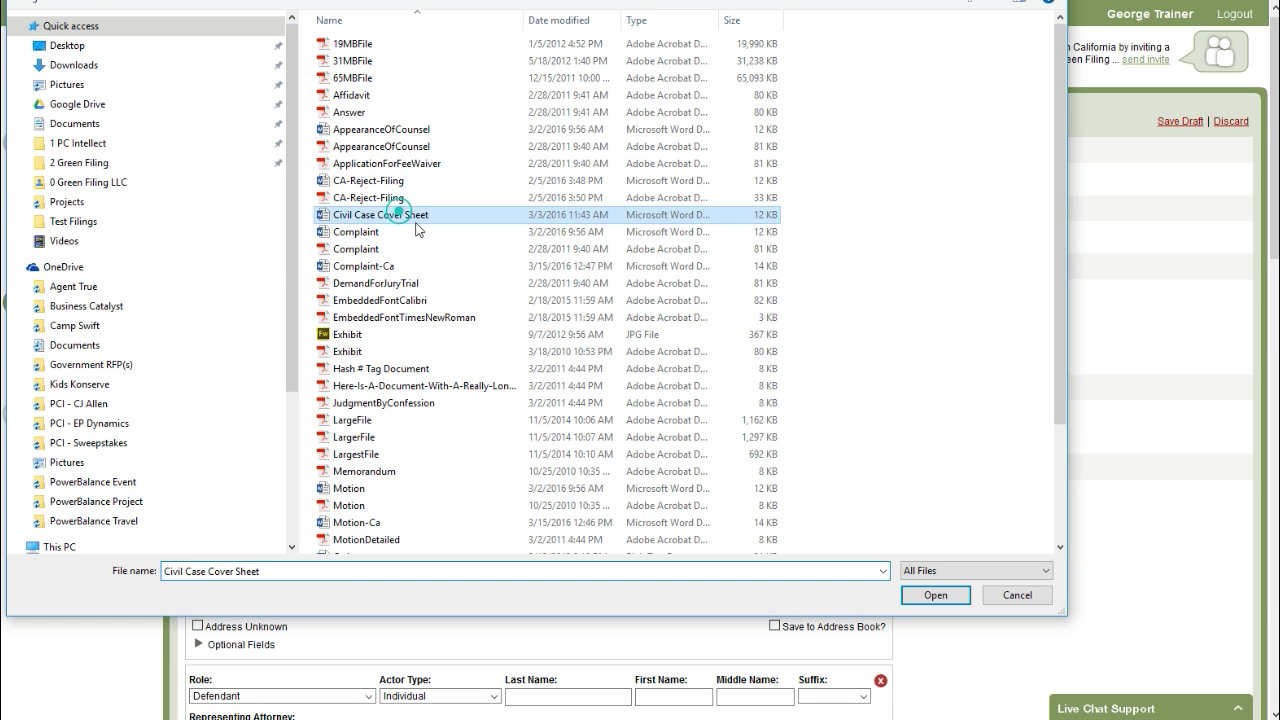
{"action": "left_click", "coordinate": [794, 335]}
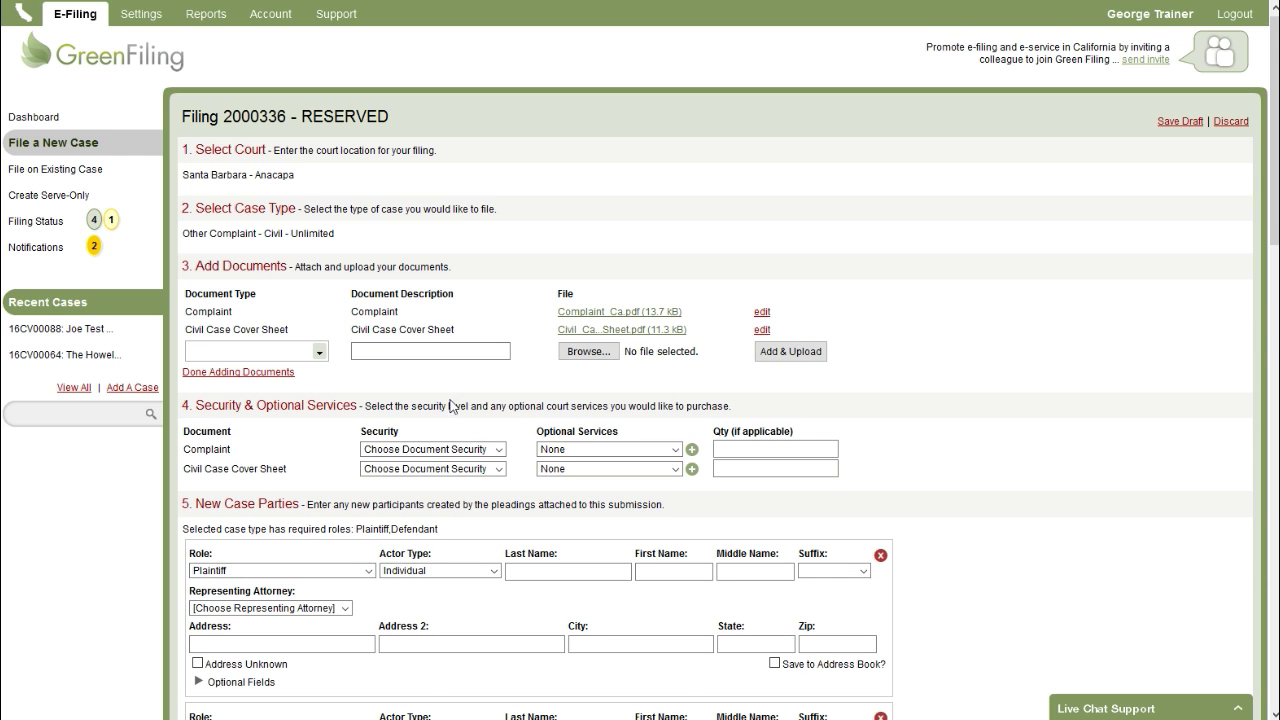
{"action": "left_click", "coordinate": [265, 372]}
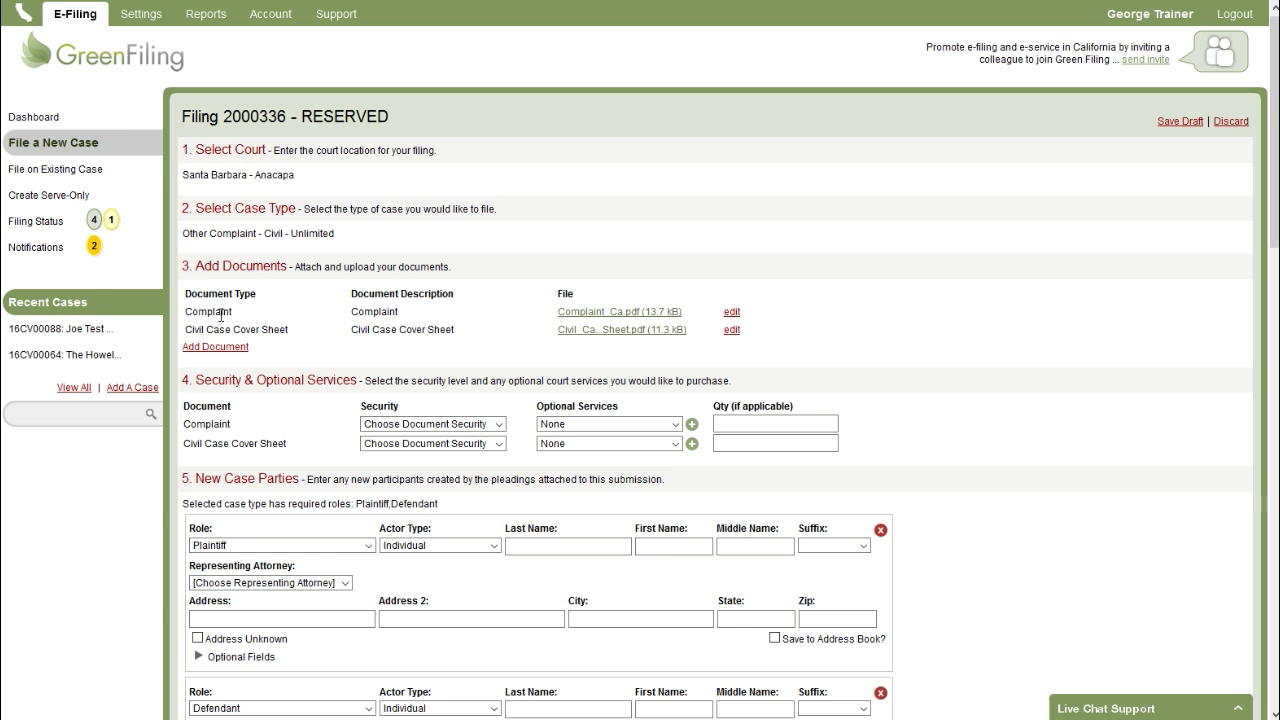
- Set the security level of both the Complaint and the cover sheet to Public
{"action": "scroll", "coordinate": [301, 334], "scroll_direction": "down", "scroll_amount": 3}
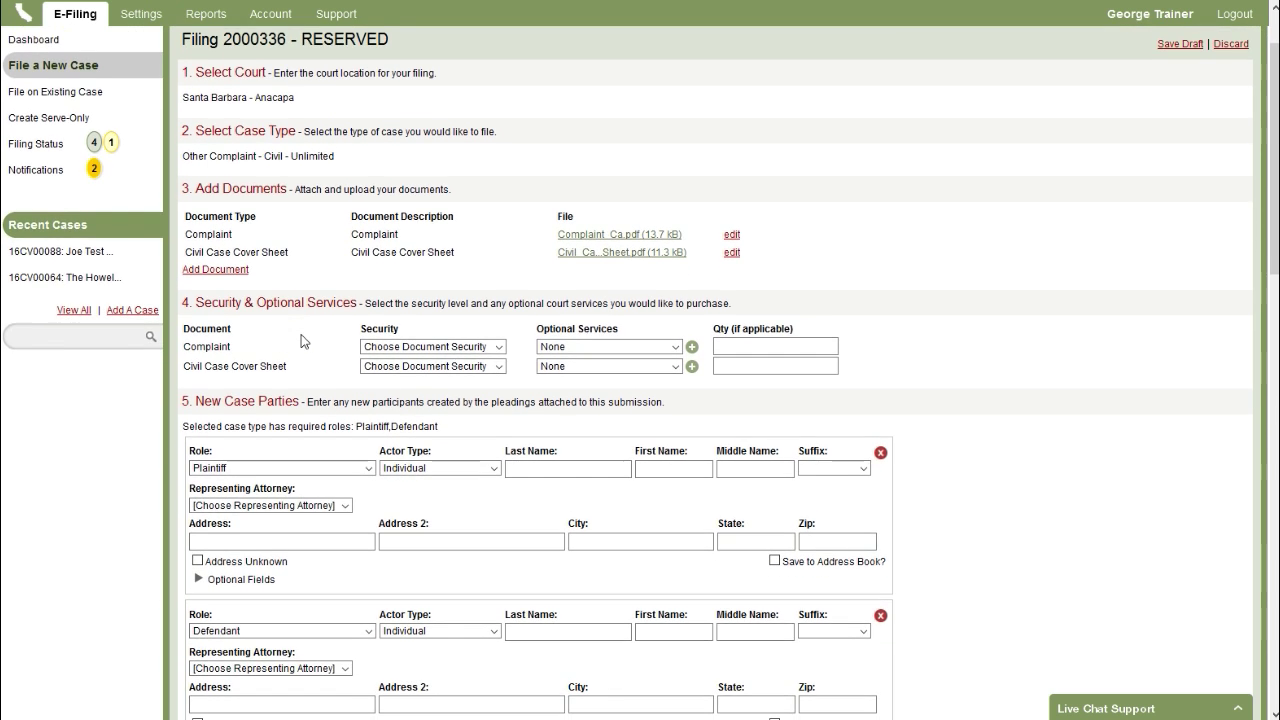
{"action": "left_click", "coordinate": [428, 277]}
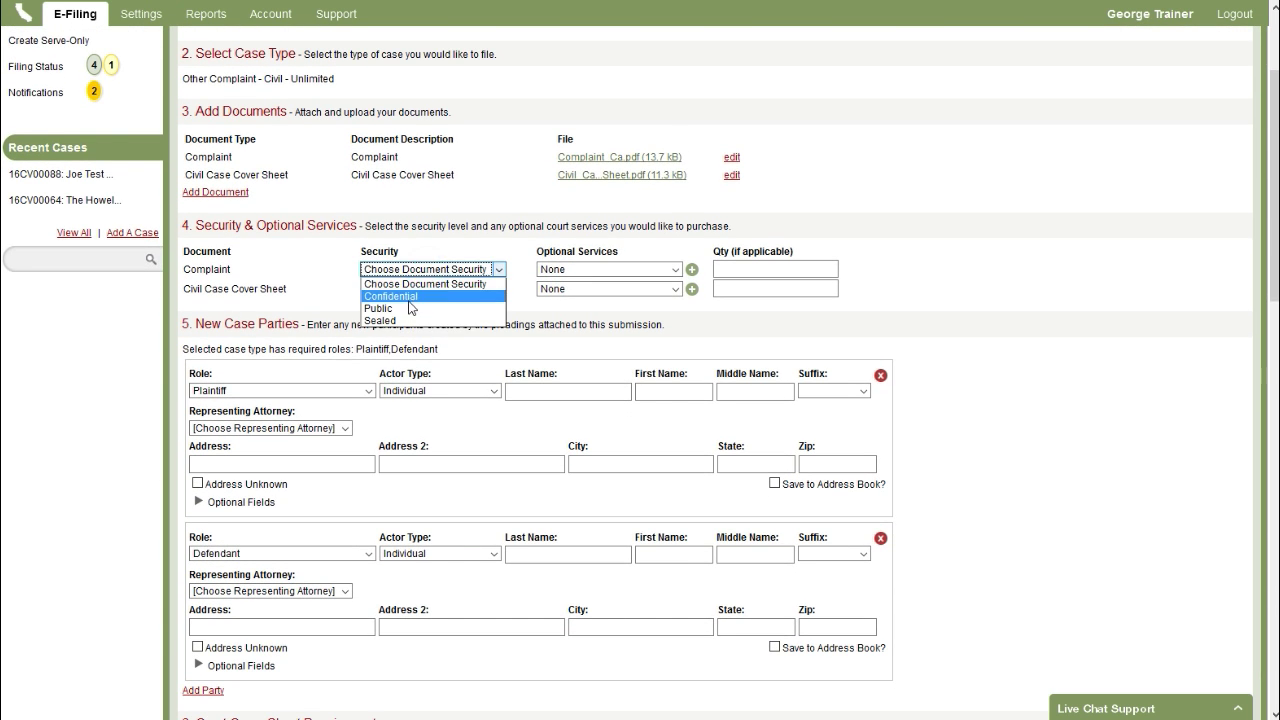
{"action": "left_click", "coordinate": [408, 307]}
{"action": "left_click", "coordinate": [412, 290]}
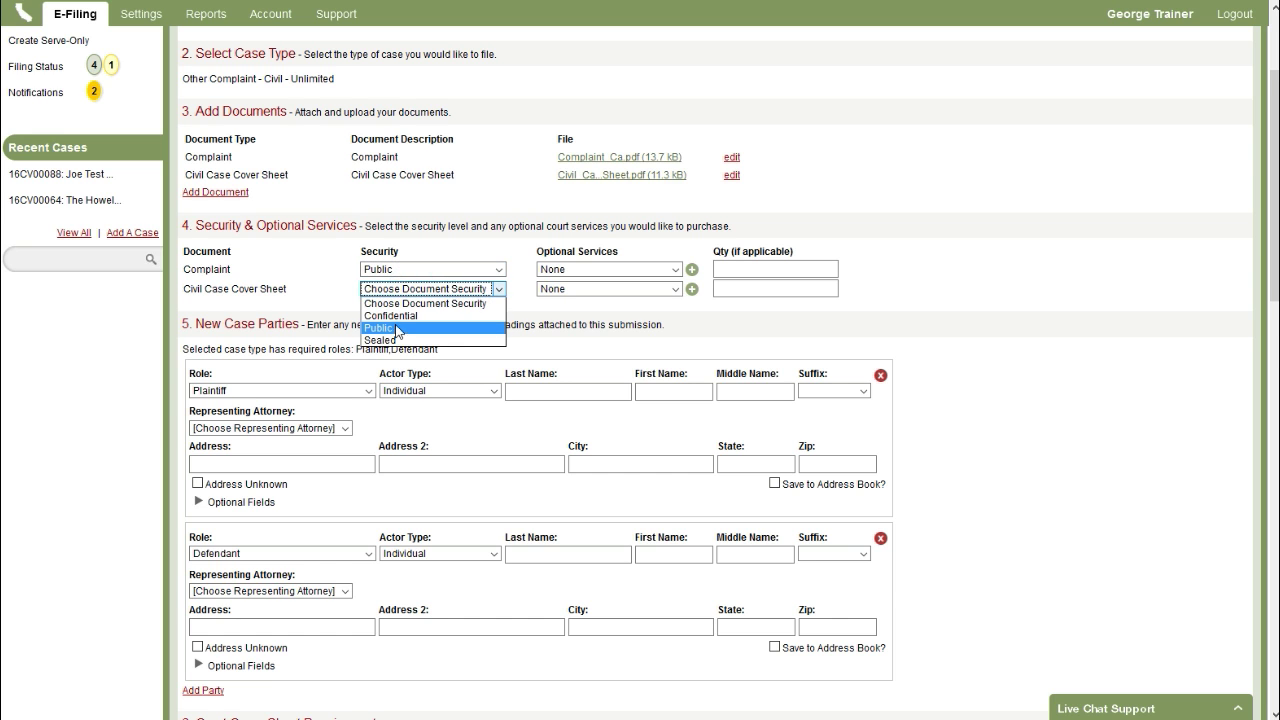
{"action": "left_click", "coordinate": [397, 329]}
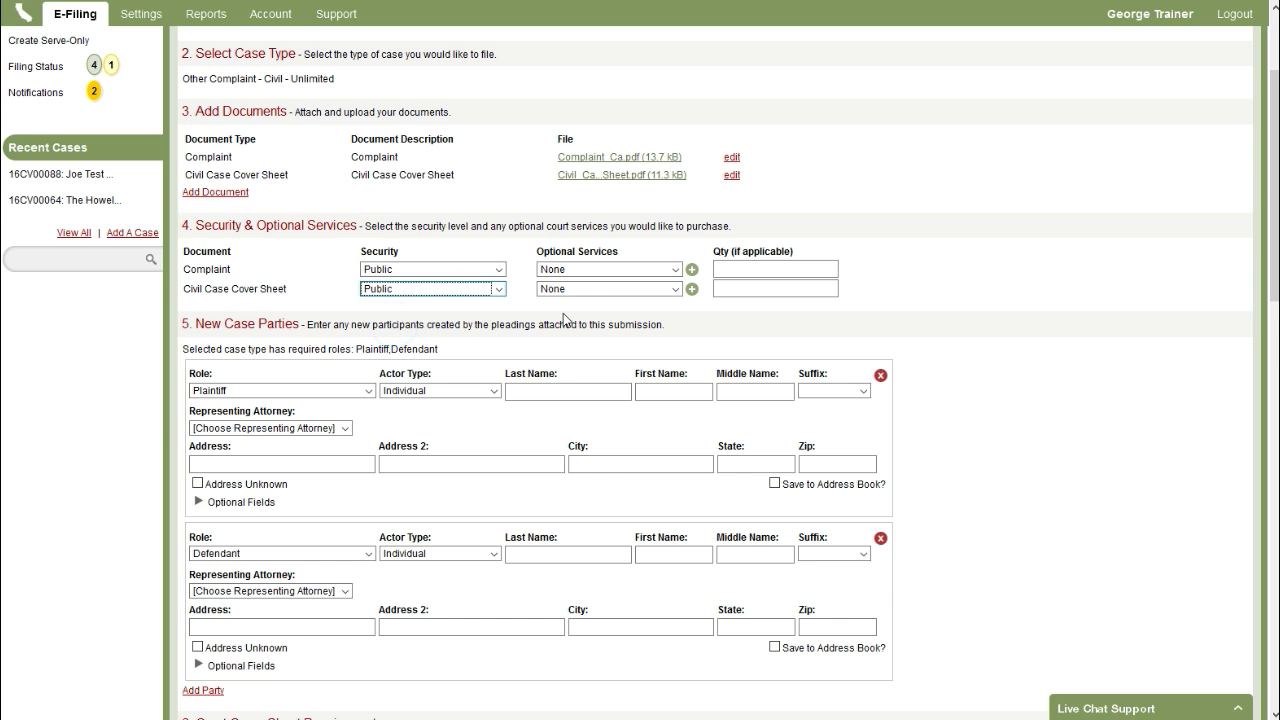
- Add the Advance Jury Fee $150.00 optional service to the Complaint with quantity 1
{"action": "left_click", "coordinate": [628, 270]}
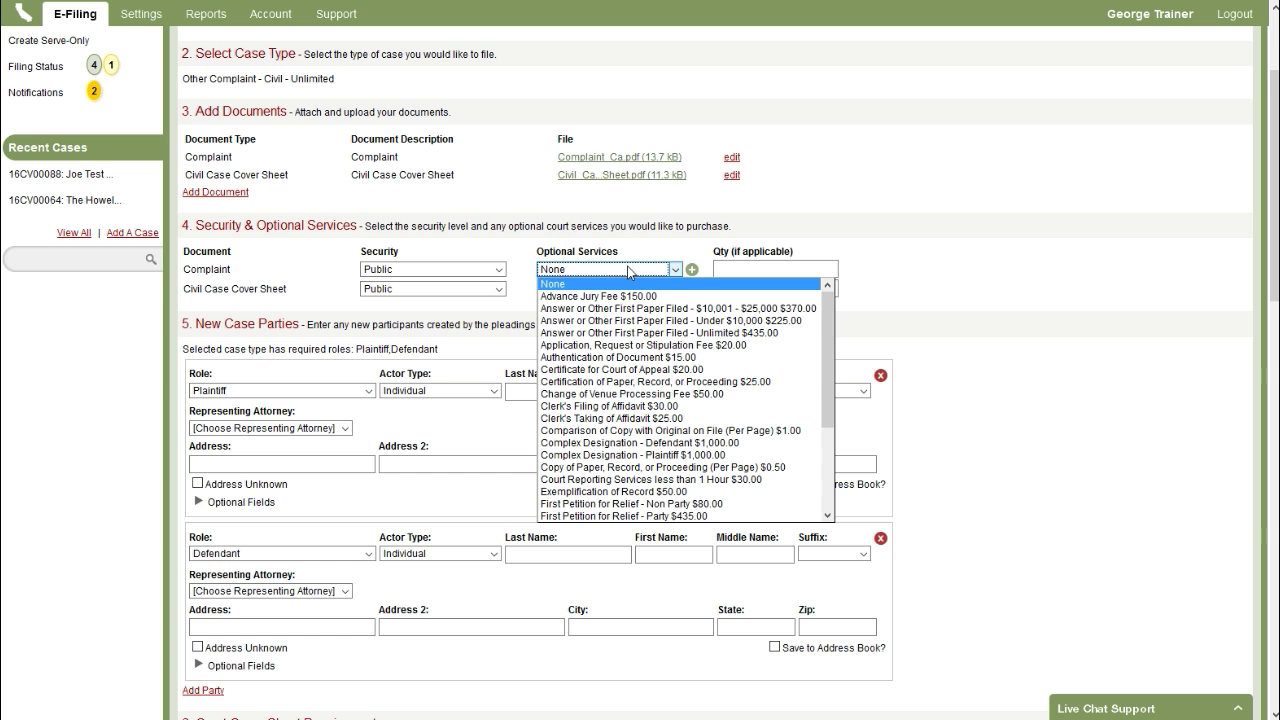
{"action": "scroll", "coordinate": [598, 382], "scroll_direction": "down", "scroll_amount": 3}
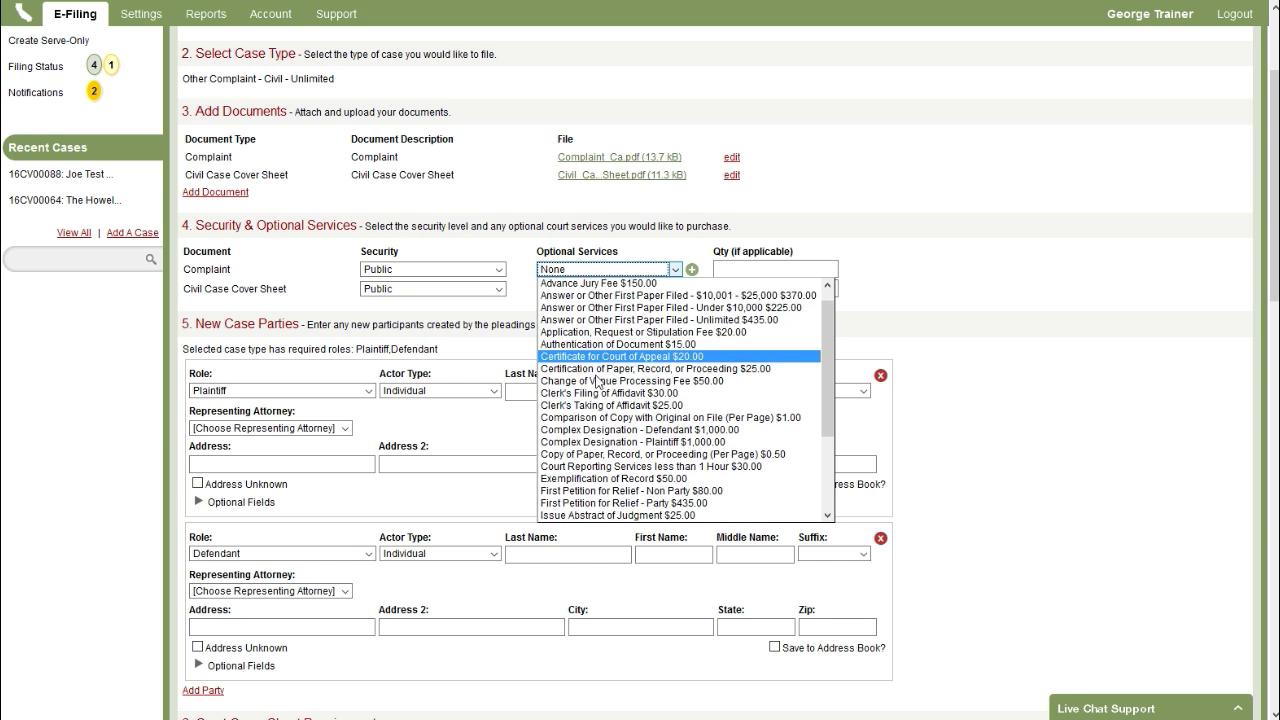
{"action": "scroll", "coordinate": [598, 382], "scroll_direction": "up", "scroll_amount": 3}
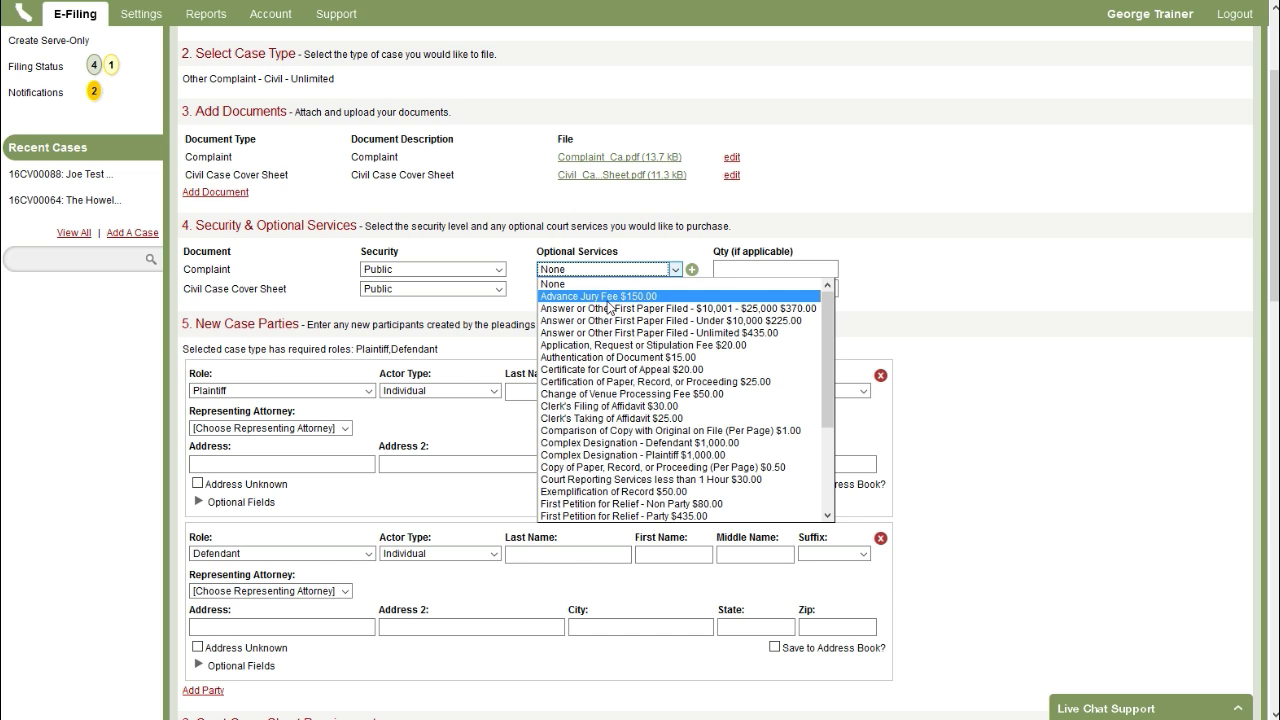
{"action": "left_click", "coordinate": [608, 299]}
{"action": "left_click", "coordinate": [733, 270]}
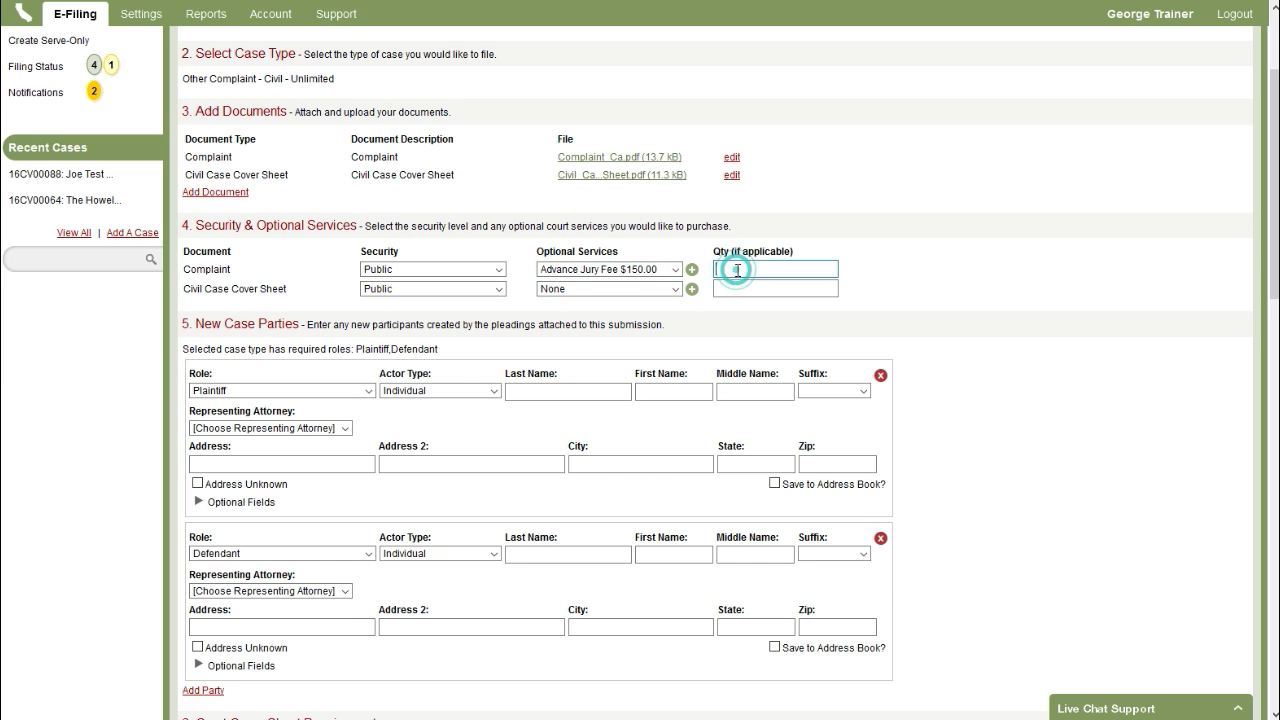
{"action": "type", "text": "1"}
{"action": "left_click", "coordinate": [911, 300]}
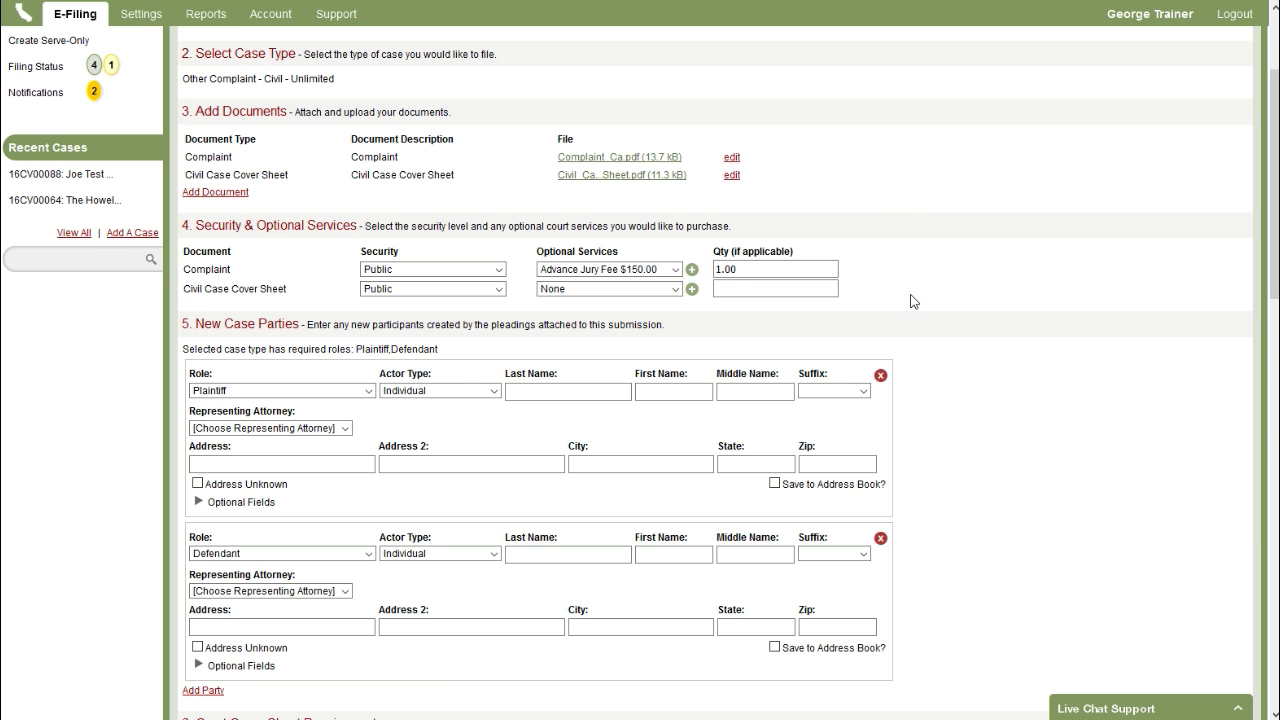
{"action": "scroll", "coordinate": [500, 320], "scroll_direction": "down", "scroll_amount": 3}
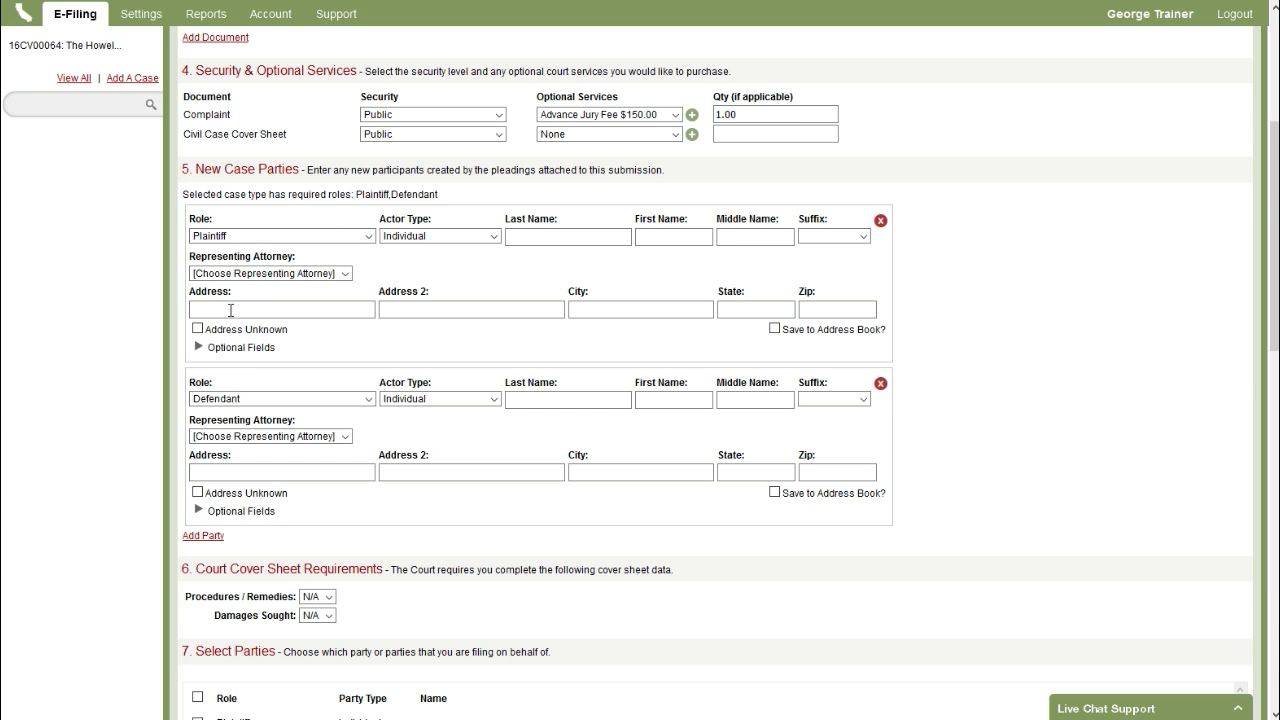
- Enter the plaintiff's last name, representing attorney, street address and city
{"action": "left_click", "coordinate": [550, 234]}
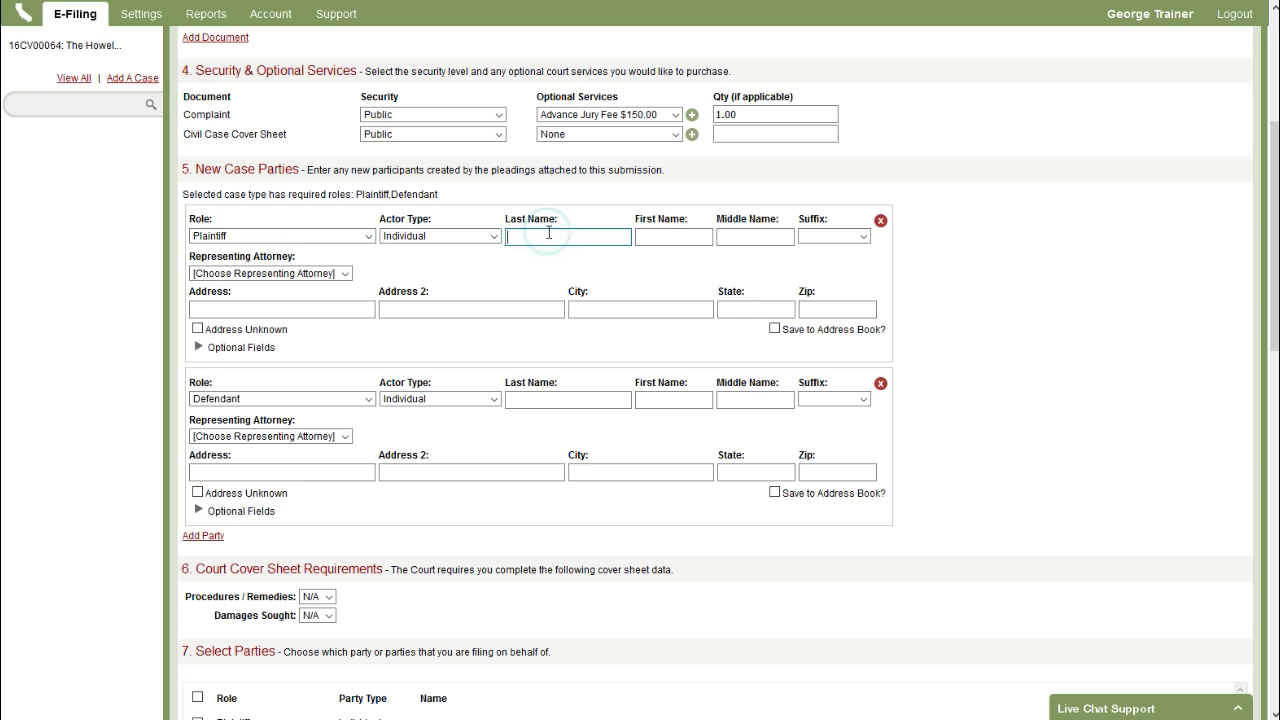
{"action": "type", "text": "Paulson"}
{"action": "key", "text": "Tab"}
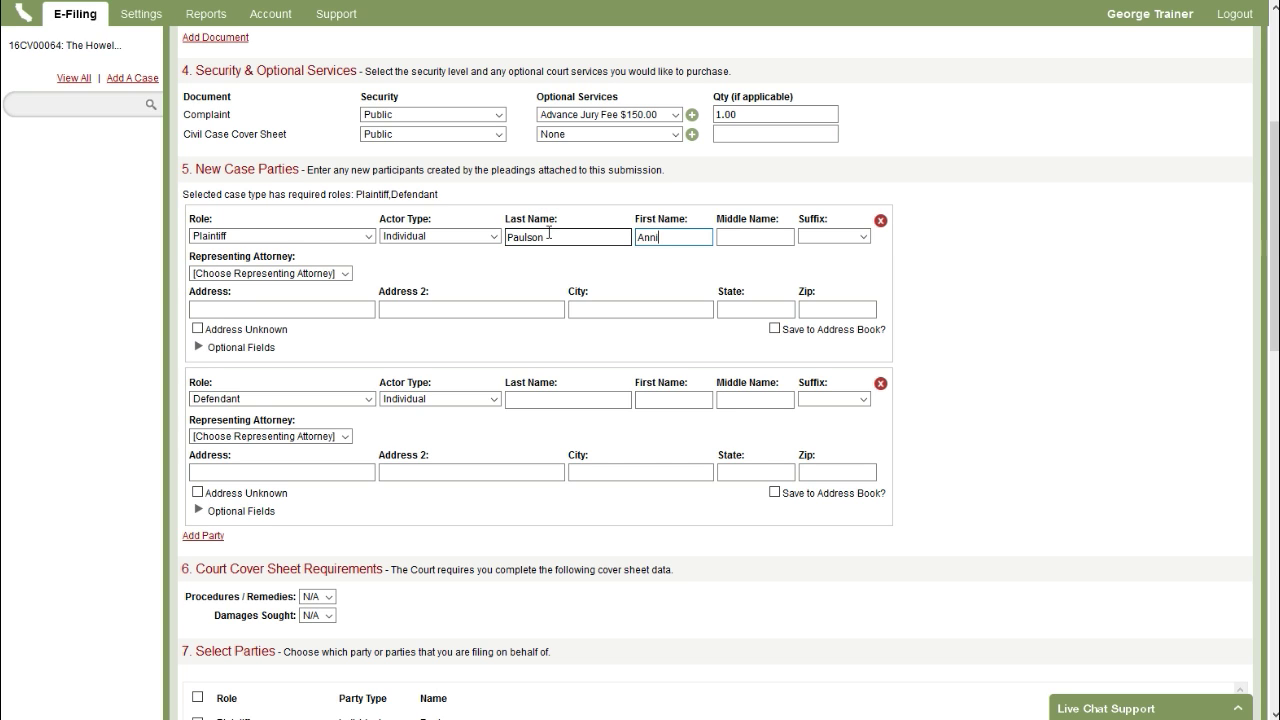
{"action": "left_click", "coordinate": [322, 274]}
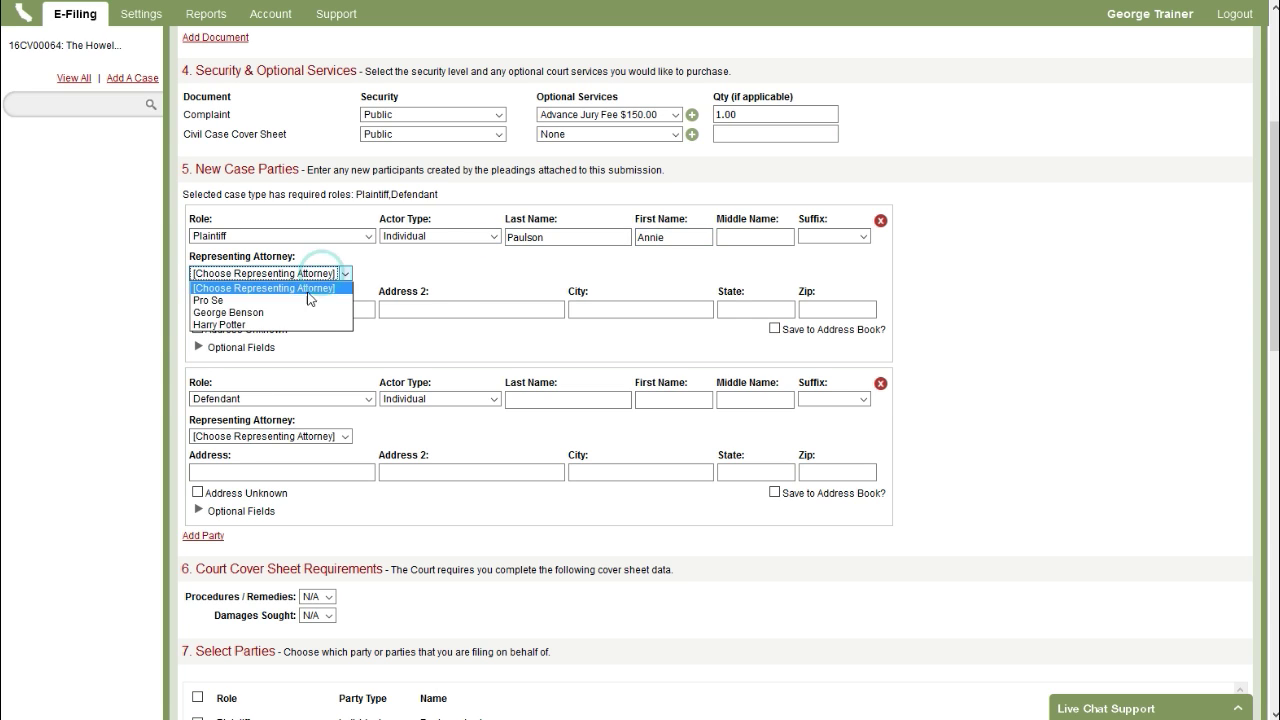
{"action": "left_click", "coordinate": [297, 315]}
{"action": "left_click", "coordinate": [291, 309]}
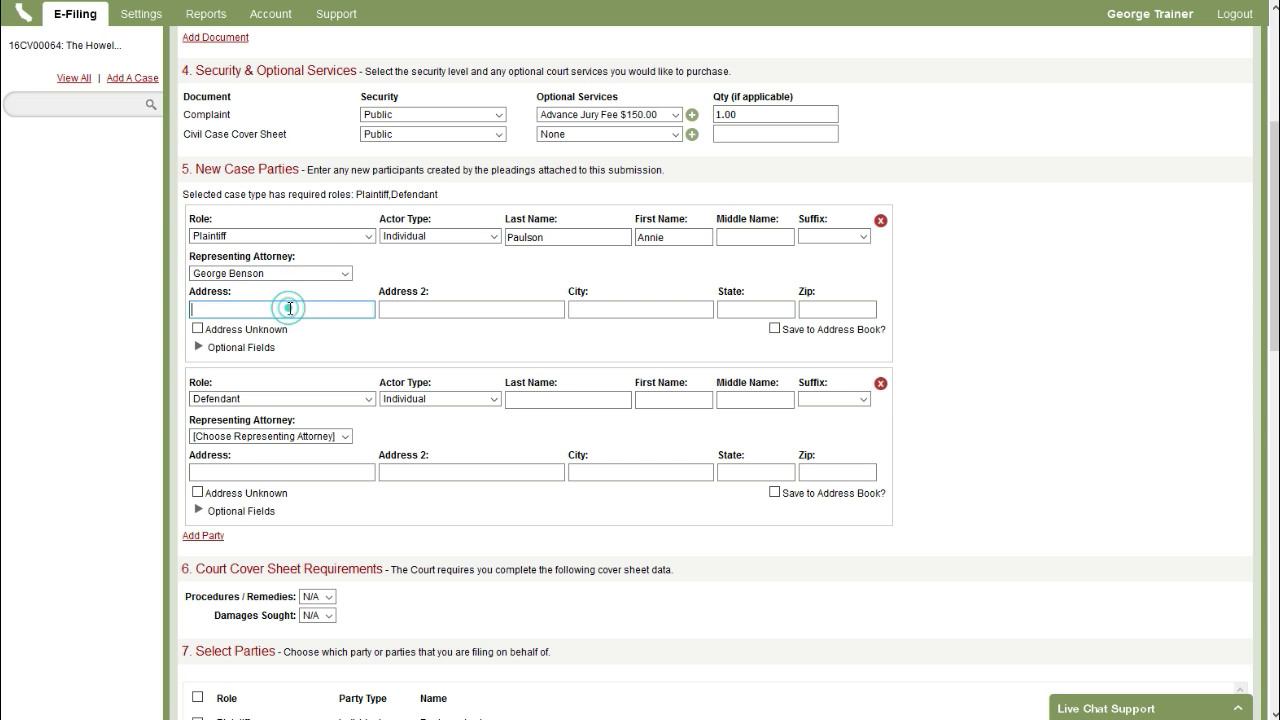
{"action": "key", "text": "Tab"}
{"action": "key", "text": "Tab"}
{"action": "key", "text": "Tab"}
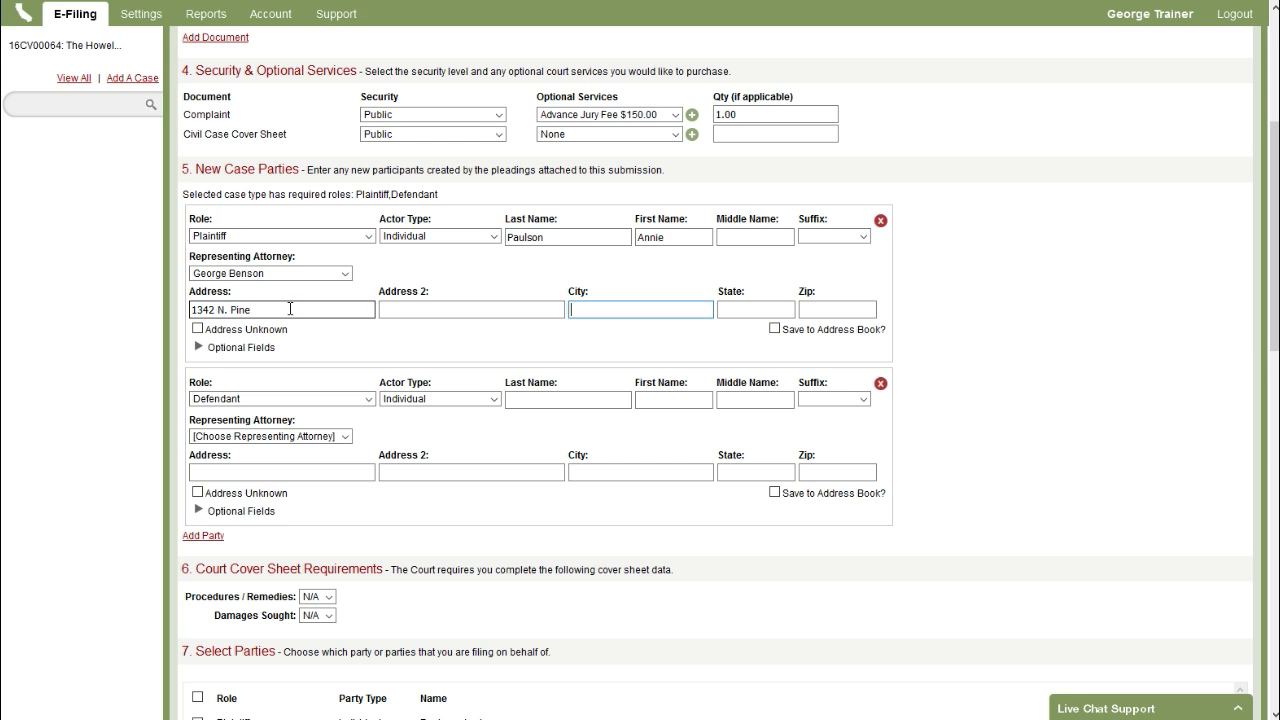
{"action": "key", "text": "shift+Tab"}
{"action": "key", "text": "Tab"}
{"action": "key", "text": "Tab"}
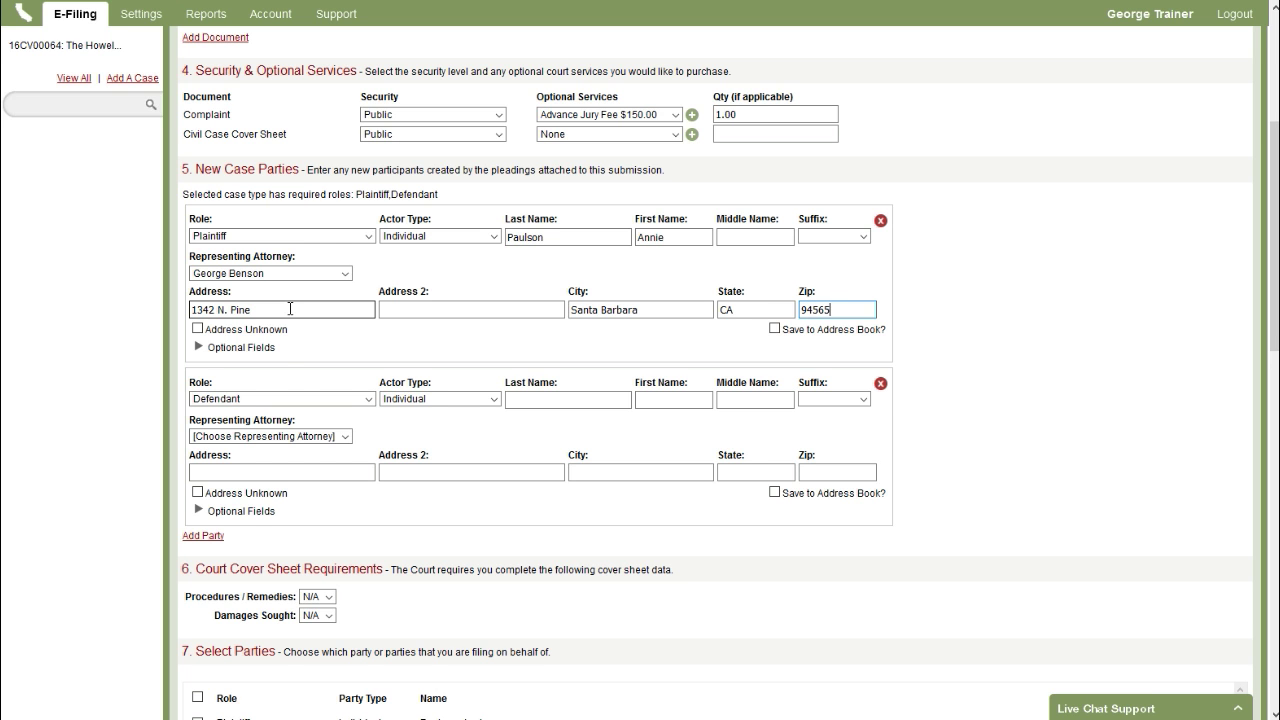
{"action": "scroll", "coordinate": [298, 368], "scroll_direction": "down", "scroll_amount": 1}
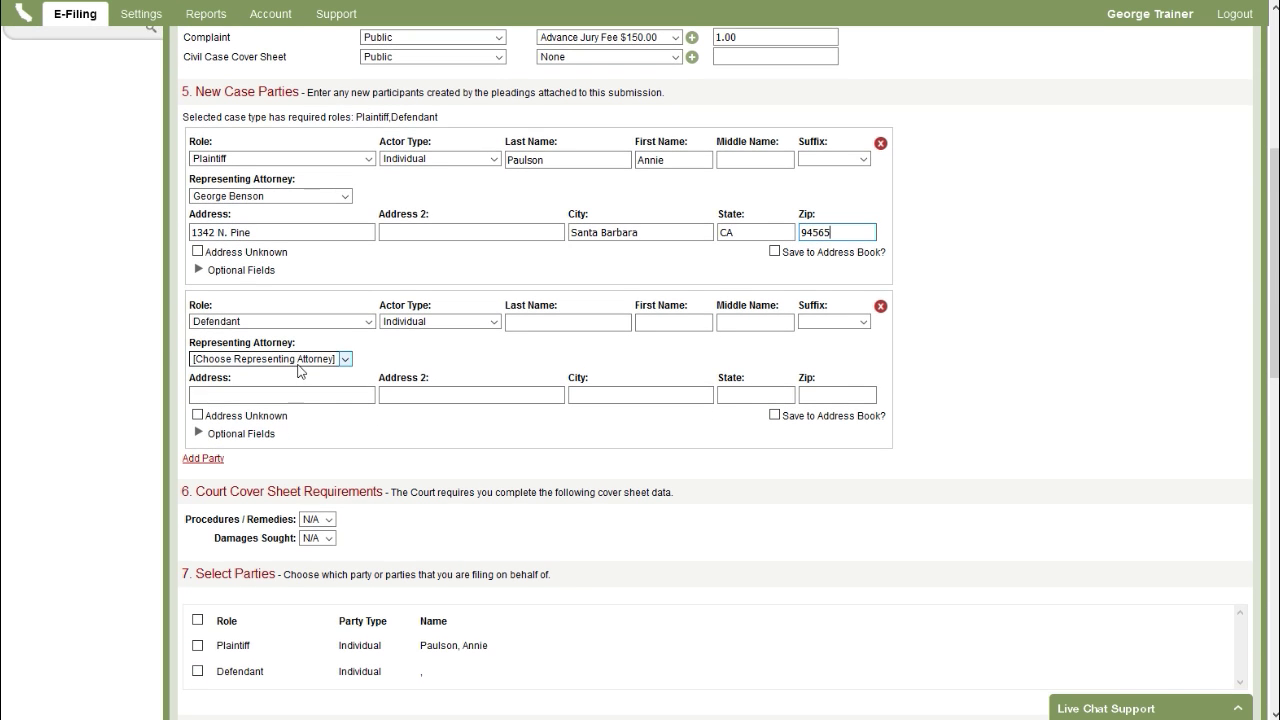
- Enter the defendant's name and mark the defendant's address as unknown
{"action": "left_click", "coordinate": [523, 323]}
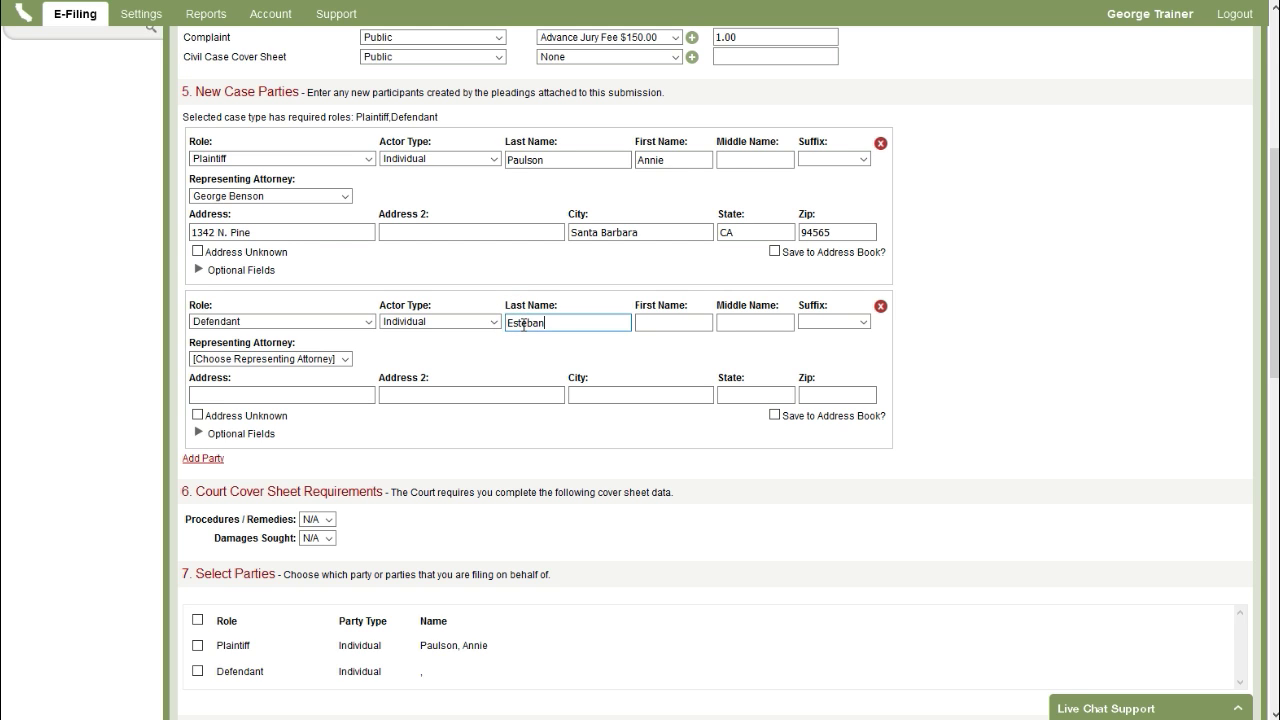
{"action": "key", "text": "Tab"}
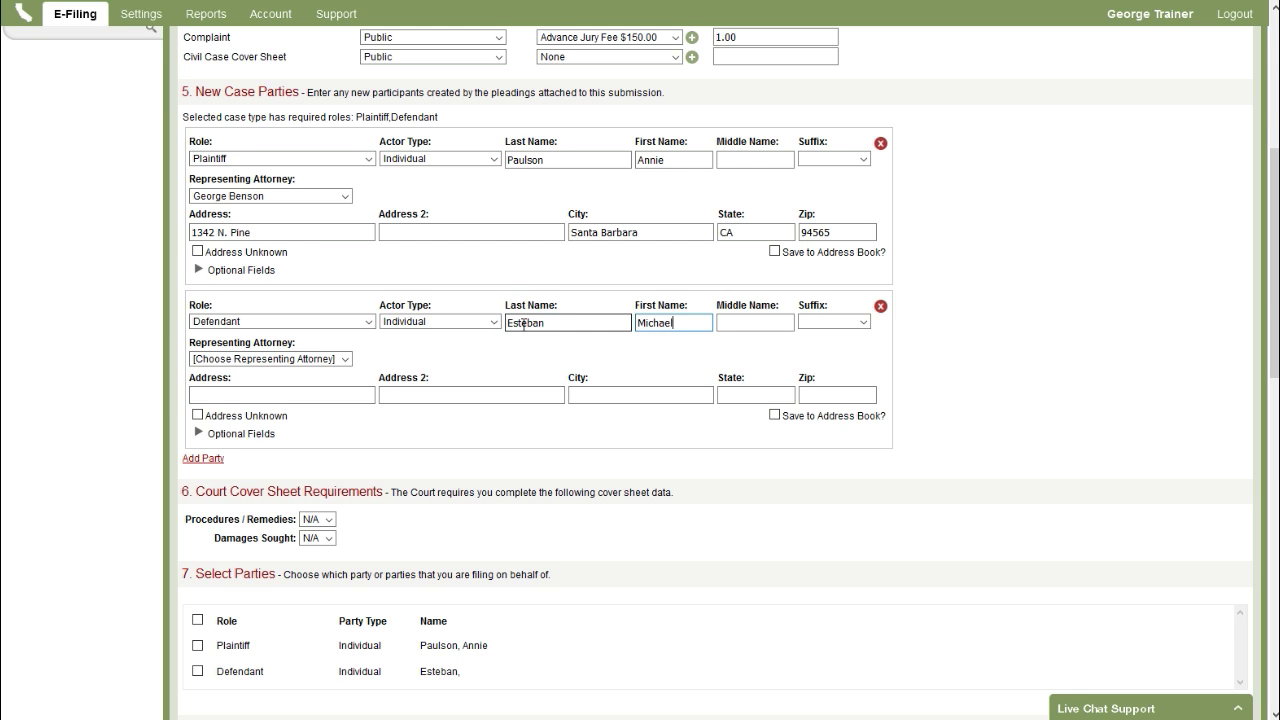
{"action": "left_click", "coordinate": [270, 416]}
{"action": "scroll", "coordinate": [454, 366], "scroll_direction": "down", "scroll_amount": 1}
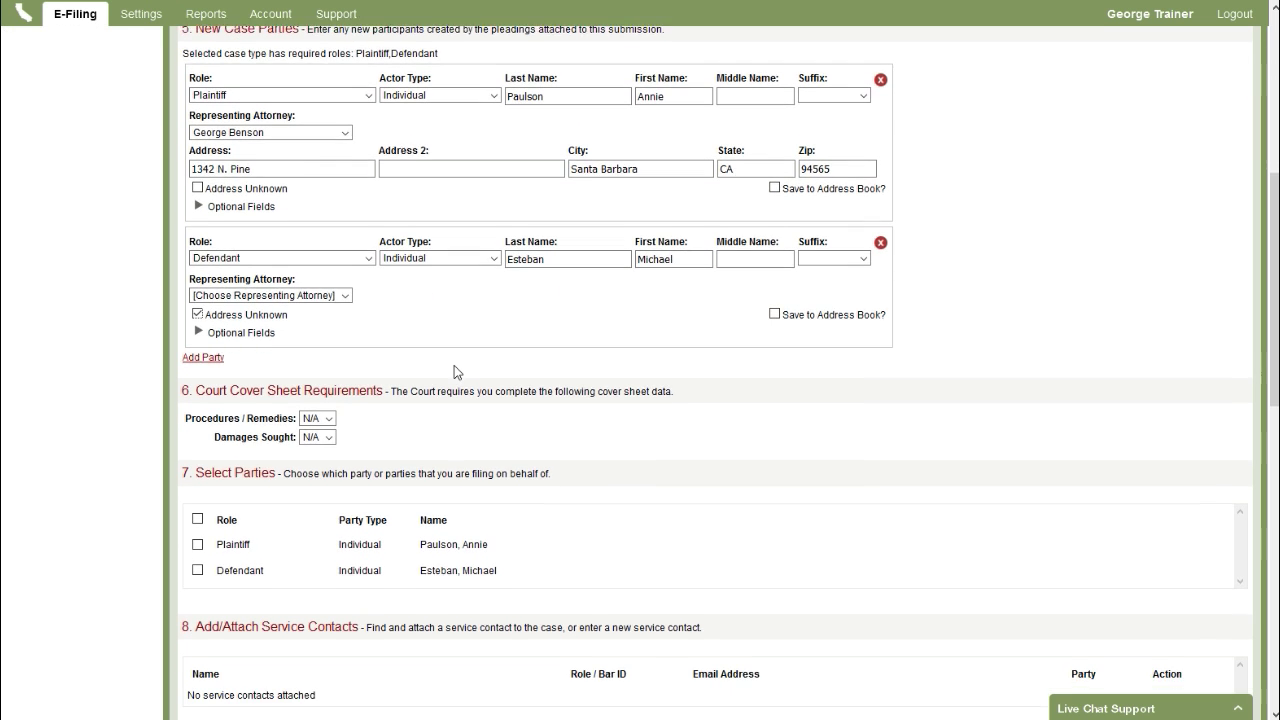
{"action": "scroll", "coordinate": [446, 357], "scroll_direction": "down", "scroll_amount": 1}
{"action": "scroll", "coordinate": [449, 358], "scroll_direction": "down", "scroll_amount": 1}
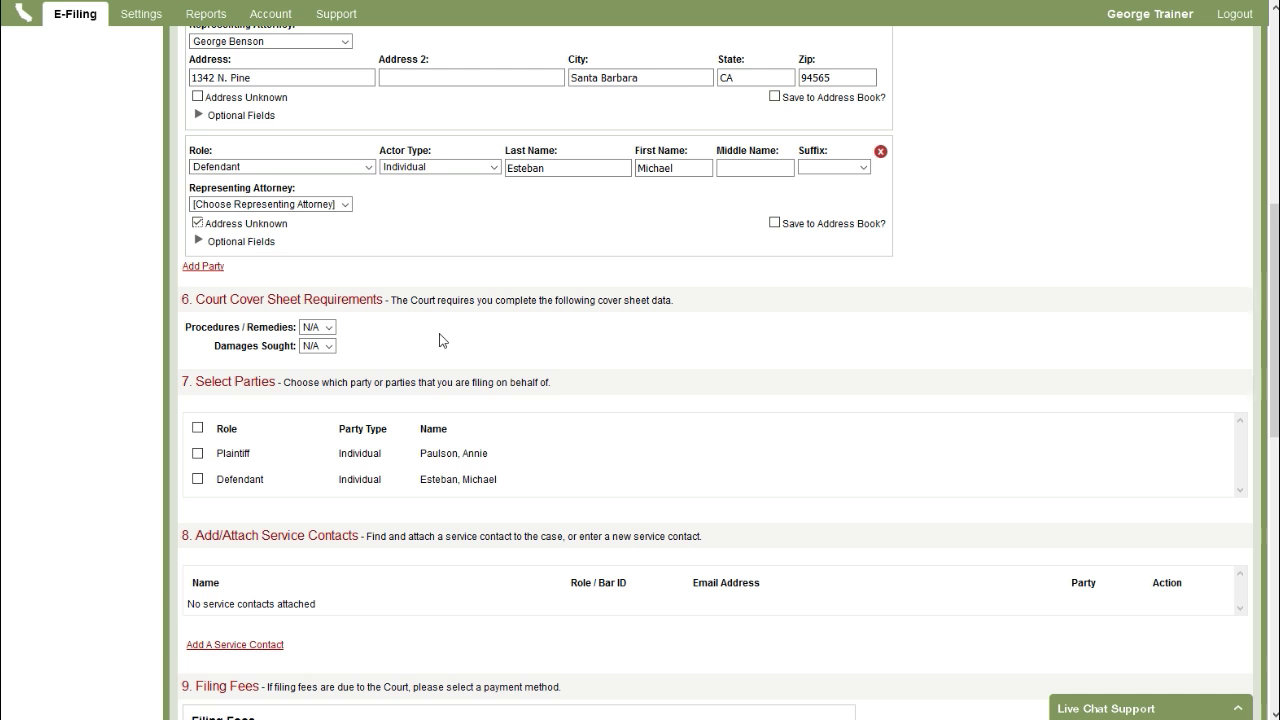
{"action": "scroll", "coordinate": [443, 340], "scroll_direction": "down", "scroll_amount": 1}
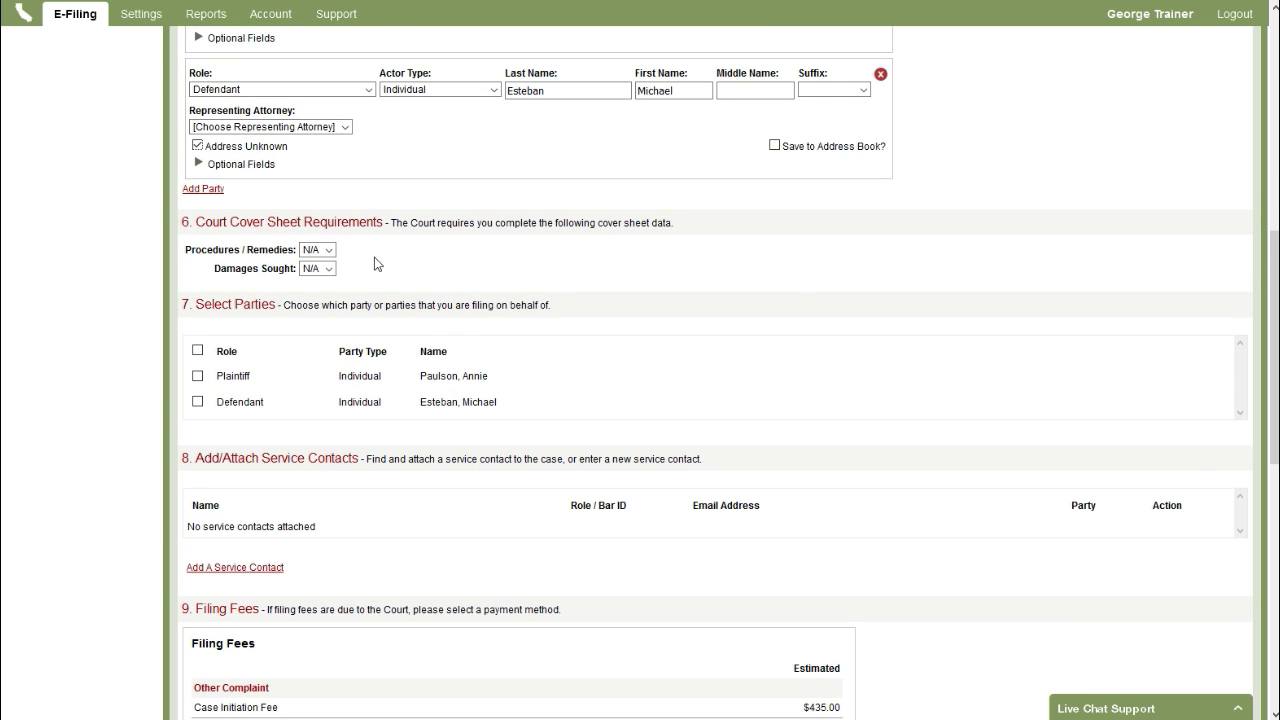
{"action": "scroll", "coordinate": [300, 255], "scroll_direction": "down", "scroll_amount": 2}
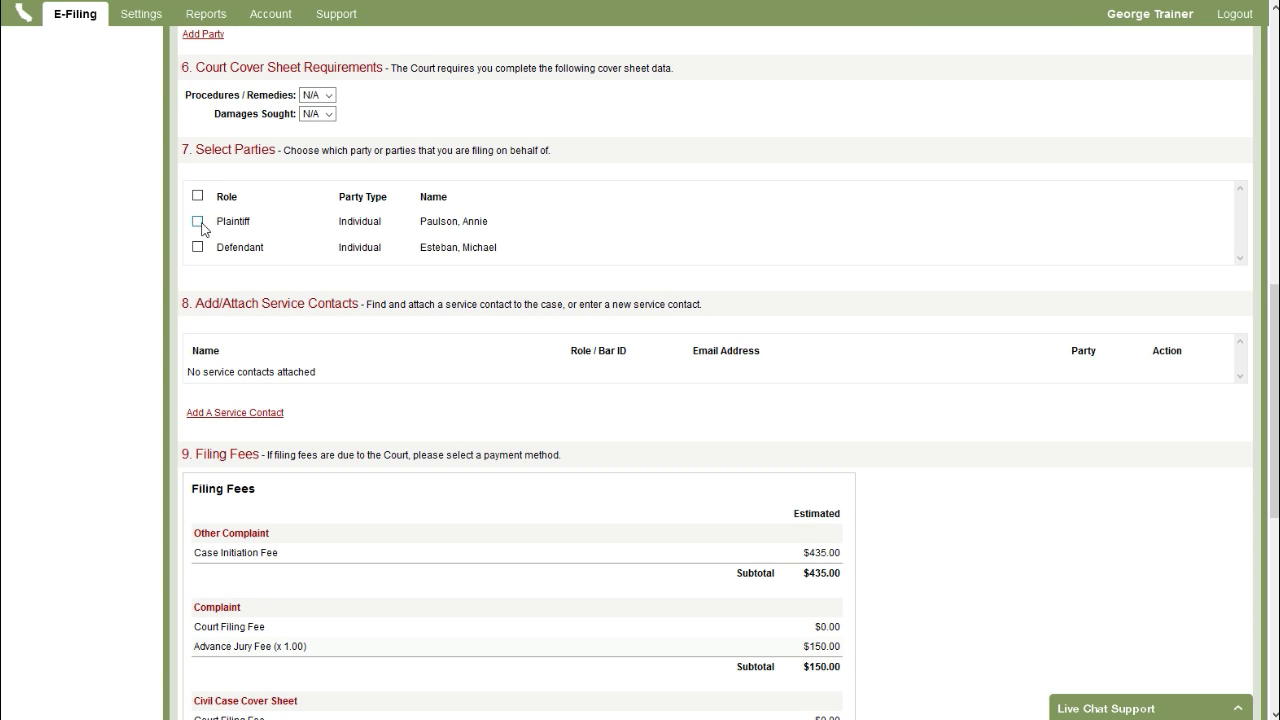
- Tick the Plaintiff row under Select Parties as the party filed on behalf of
{"action": "left_click", "coordinate": [198, 222]}
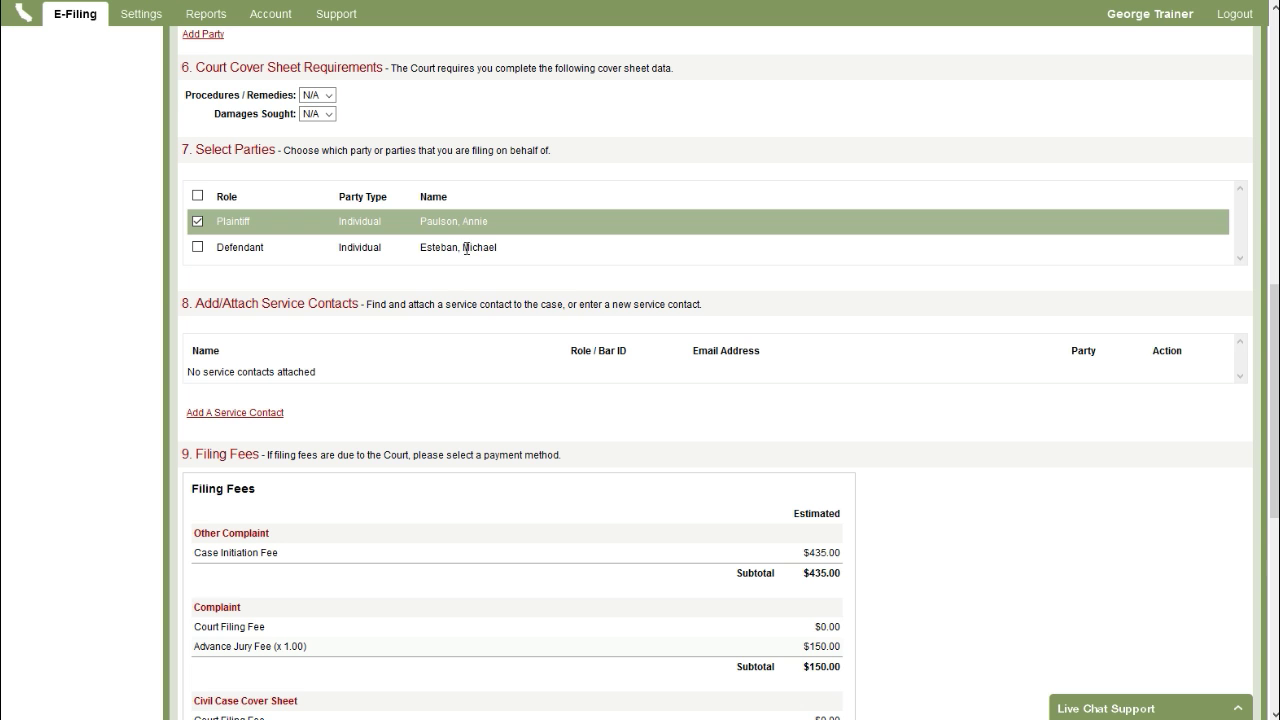
{"action": "scroll", "coordinate": [393, 344], "scroll_direction": "down", "scroll_amount": 3}
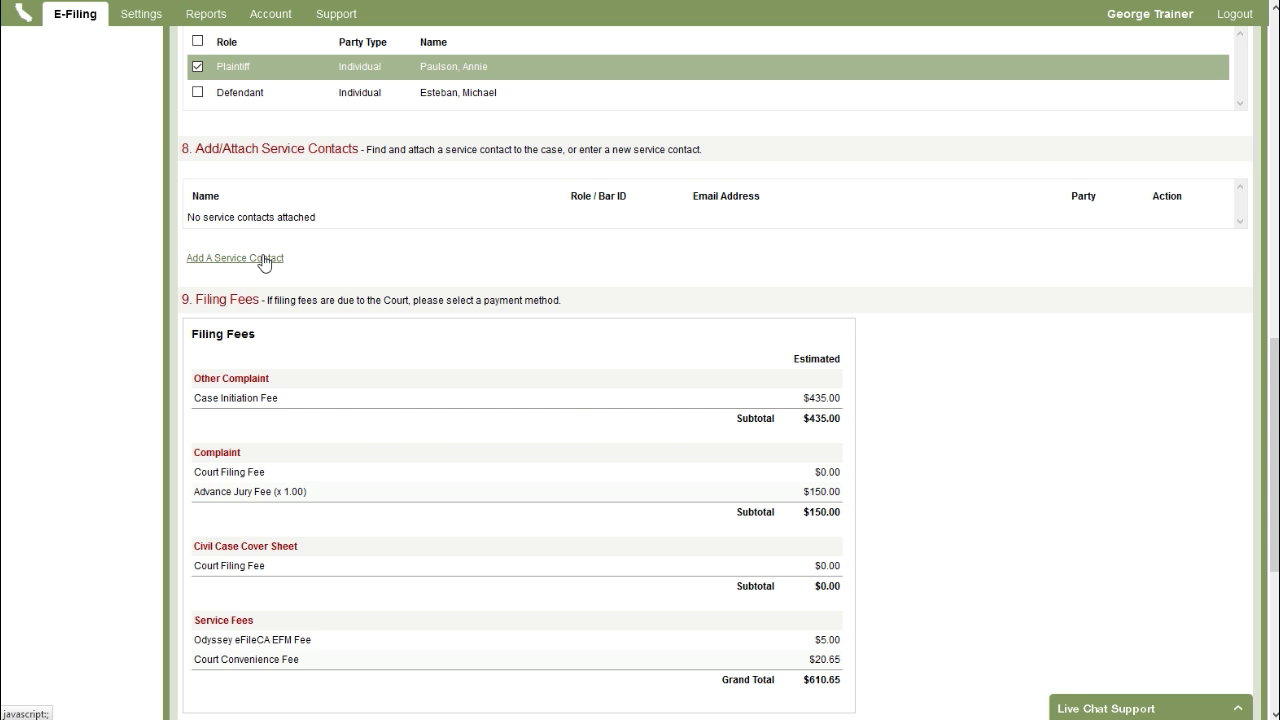
- Attach a checked firm contact as a service contact, then begin adding another one
{"action": "left_click", "coordinate": [265, 260]}
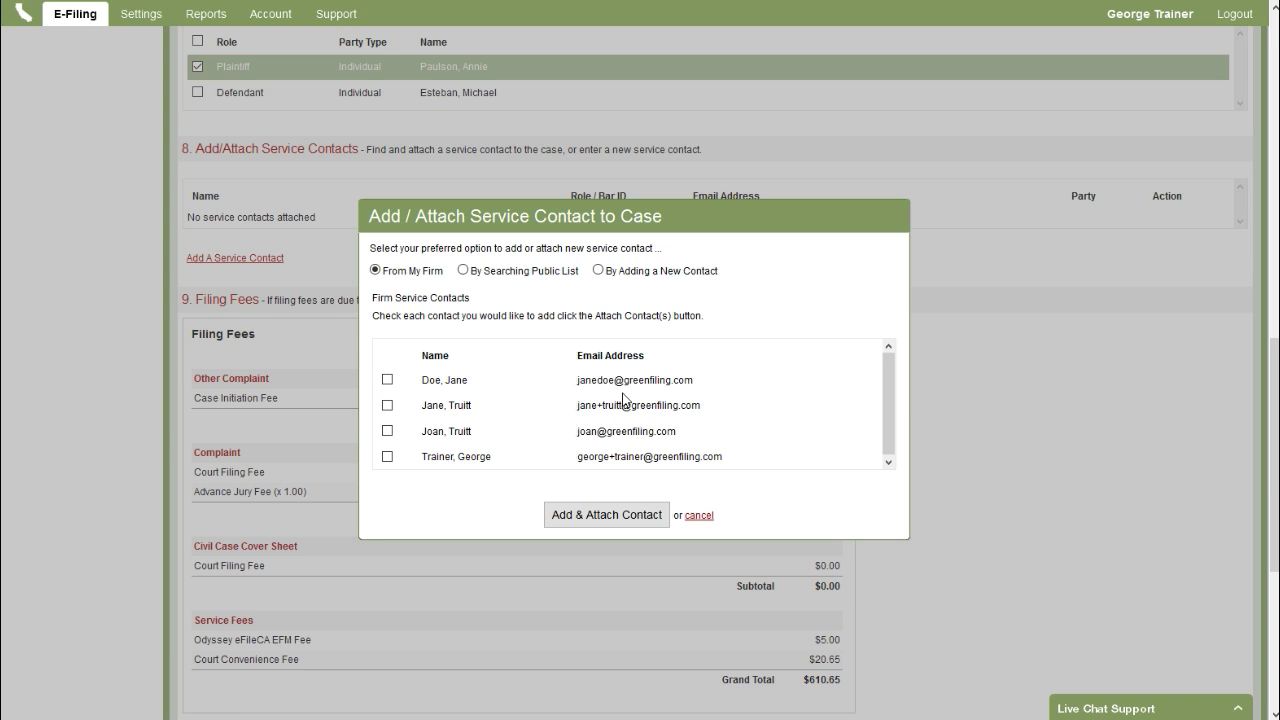
{"action": "left_click", "coordinate": [386, 457]}
{"action": "left_click", "coordinate": [606, 514]}
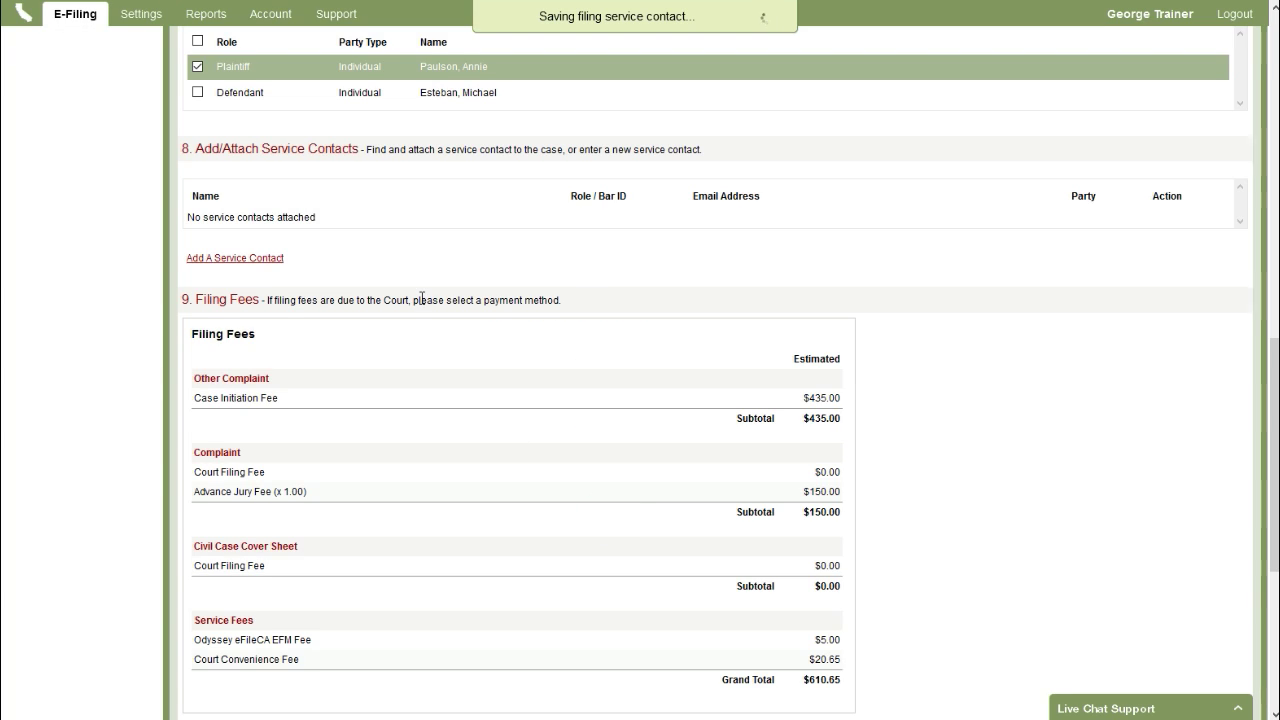
{"action": "left_click", "coordinate": [272, 268]}
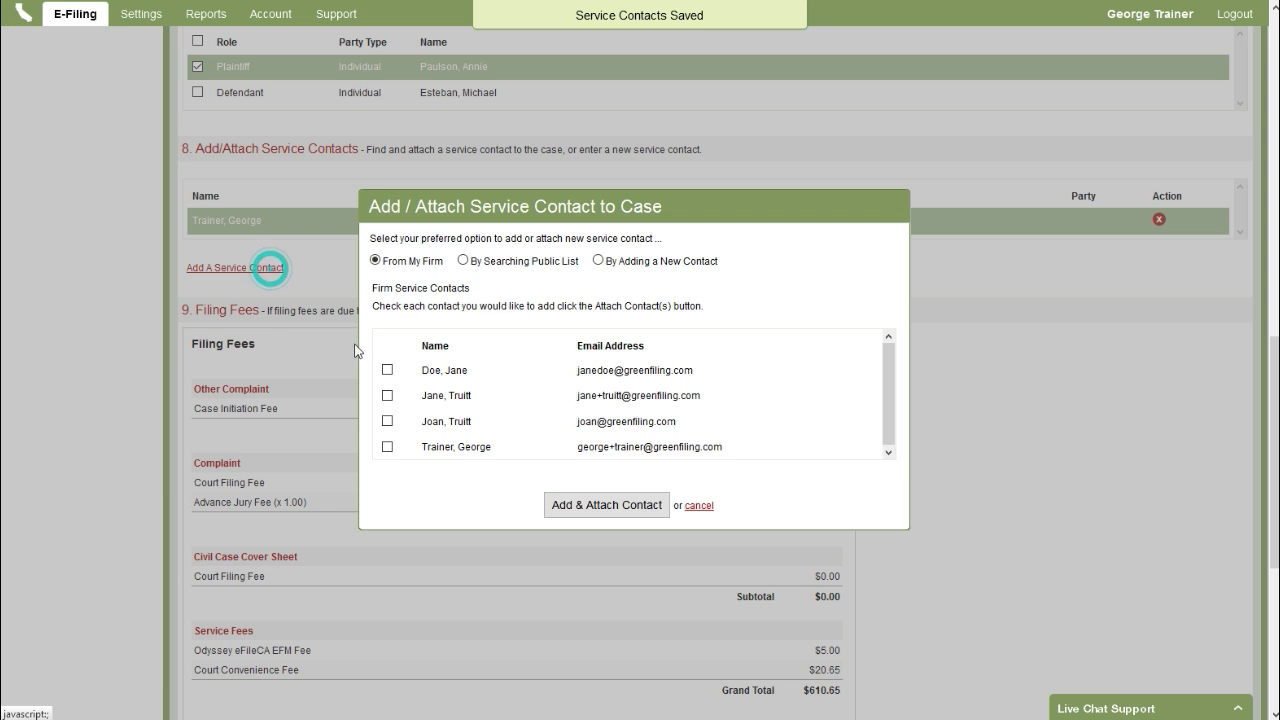
- Create a new service contact with the plaintiff's first name, last name and e-mail, and attach it
{"action": "left_click", "coordinate": [634, 262]}
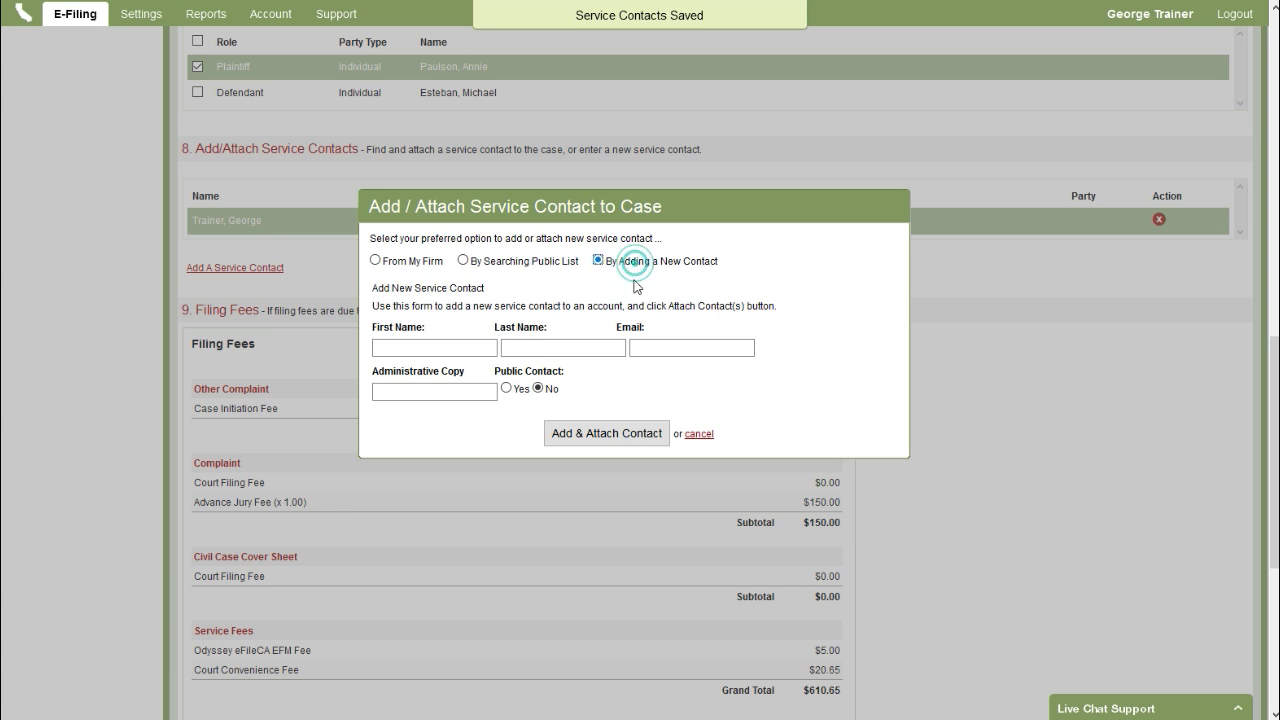
{"action": "left_click", "coordinate": [443, 340]}
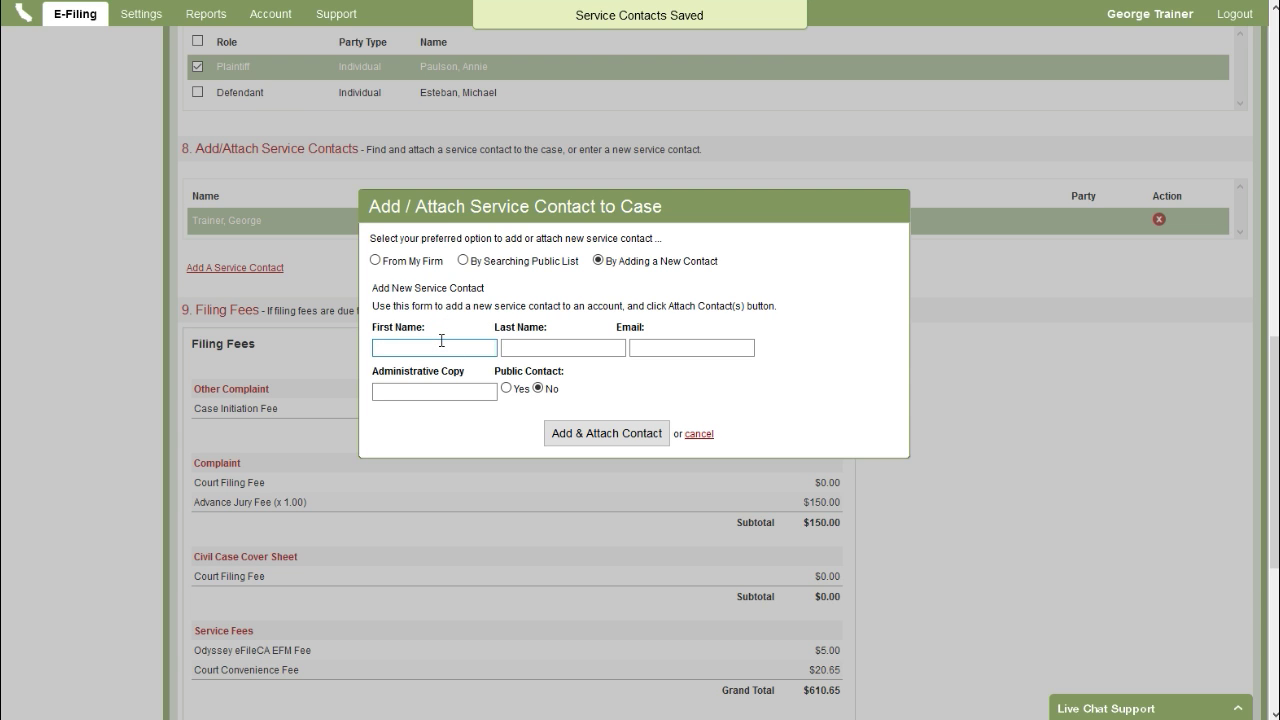
{"action": "key", "text": "Tab"}
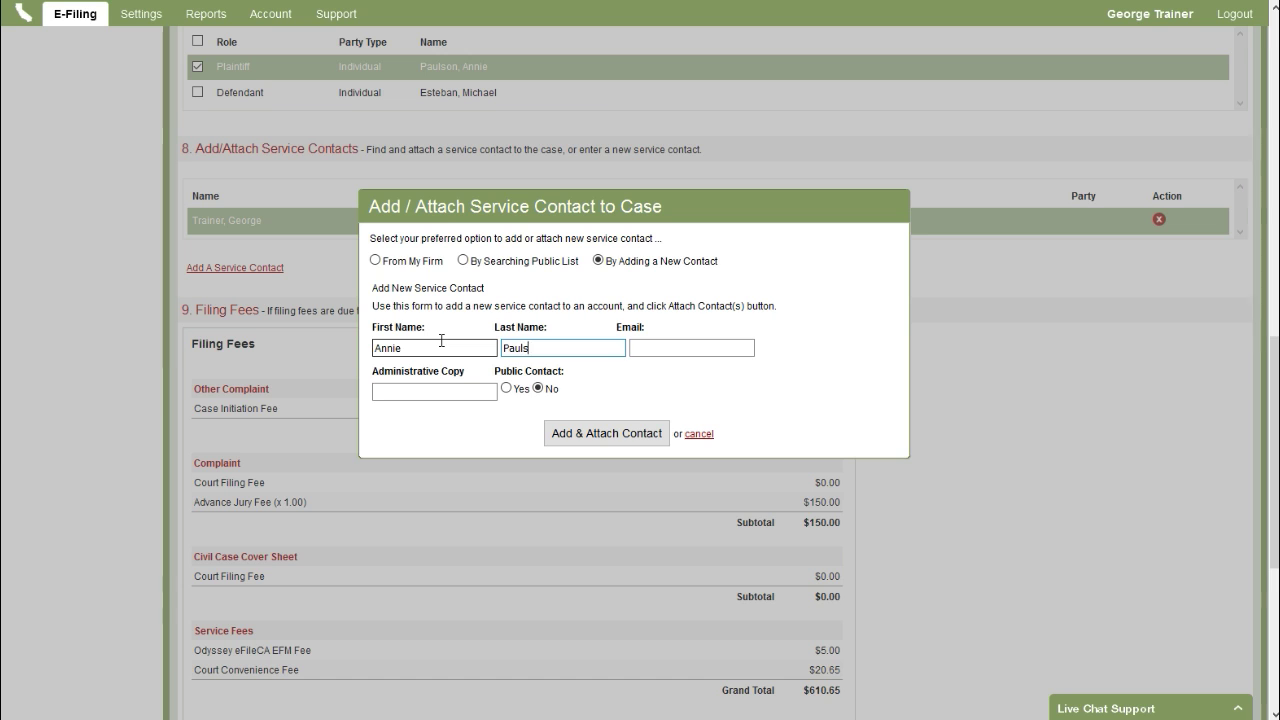
{"action": "key", "text": "Tab"}
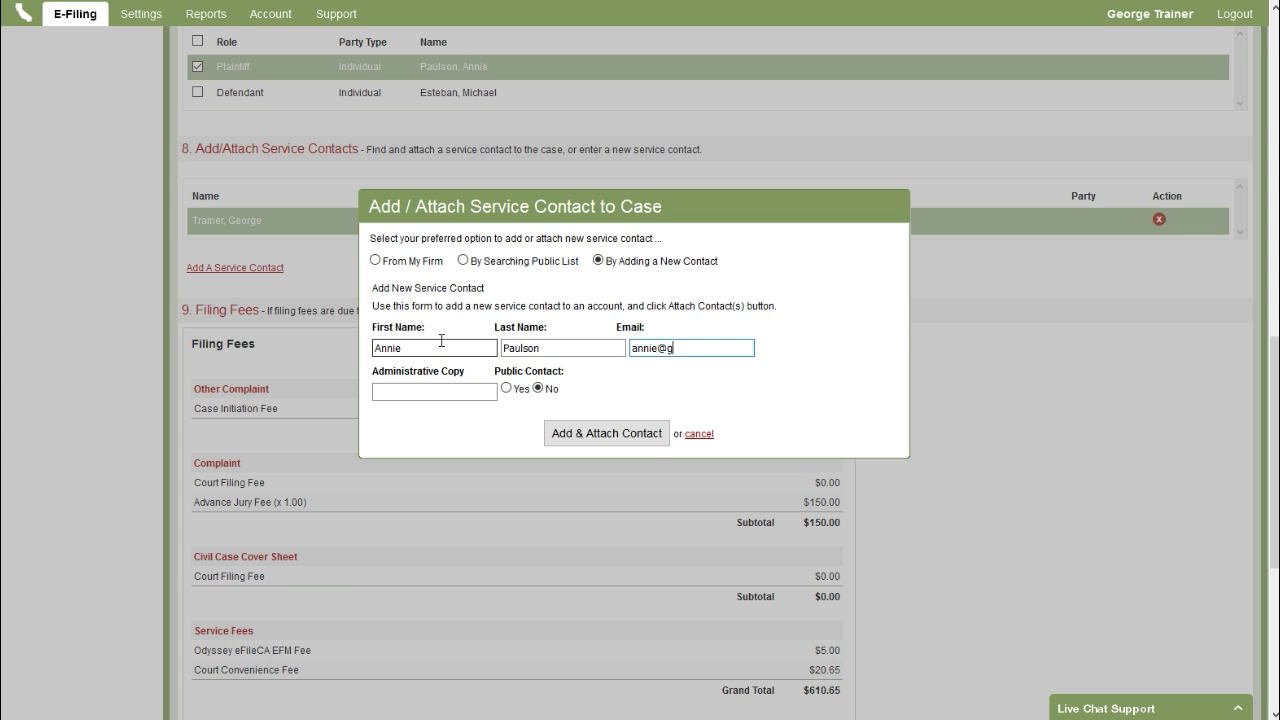
{"action": "left_click", "coordinate": [609, 434]}
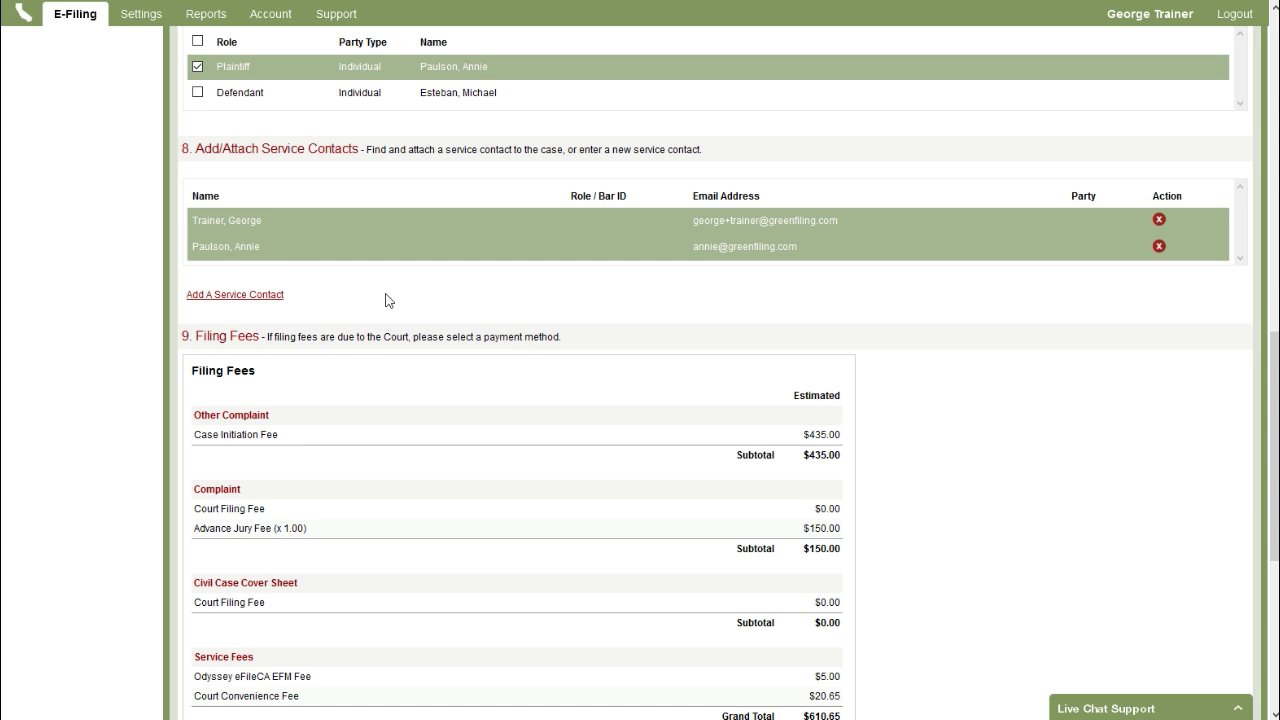
- Select the saved Mastercard as the payment account for the $610.65 filing fees
{"action": "scroll", "coordinate": [389, 300], "scroll_direction": "down", "scroll_amount": 3}
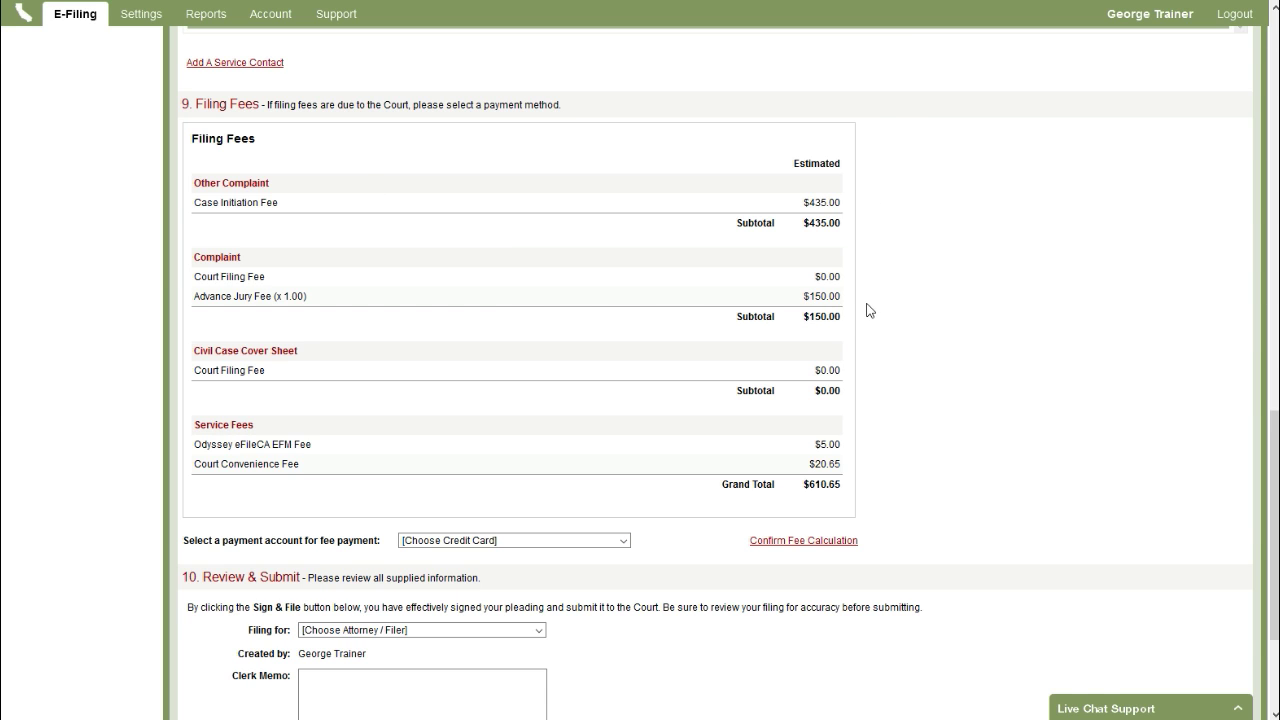
{"action": "scroll", "coordinate": [869, 314], "scroll_direction": "down", "scroll_amount": 1}
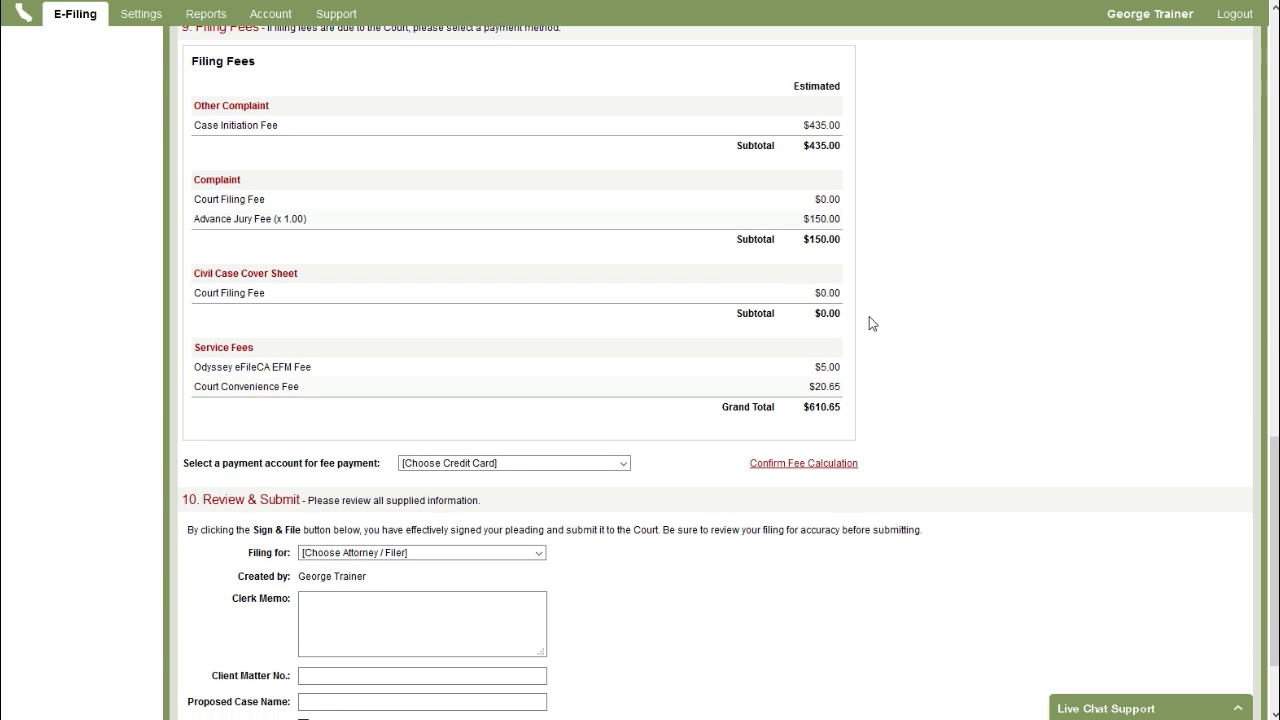
{"action": "scroll", "coordinate": [900, 330], "scroll_direction": "down", "scroll_amount": 1}
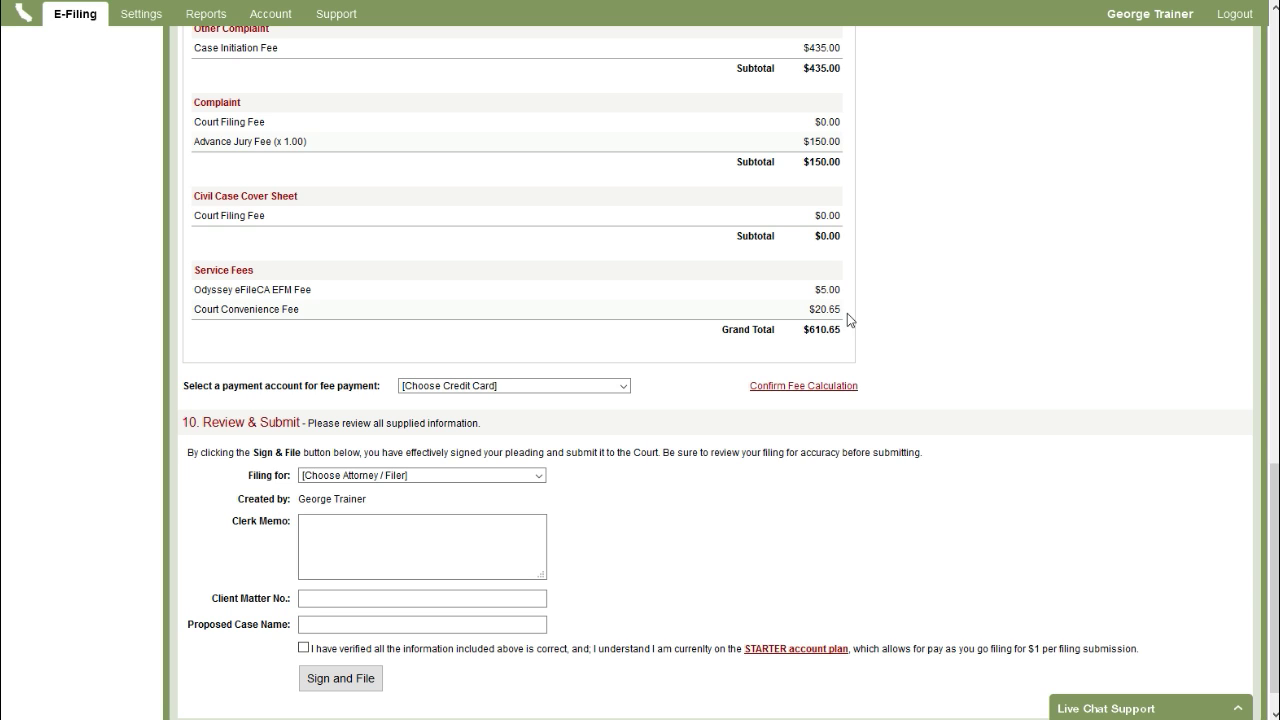
{"action": "left_click", "coordinate": [537, 385]}
{"action": "left_click", "coordinate": [530, 413]}
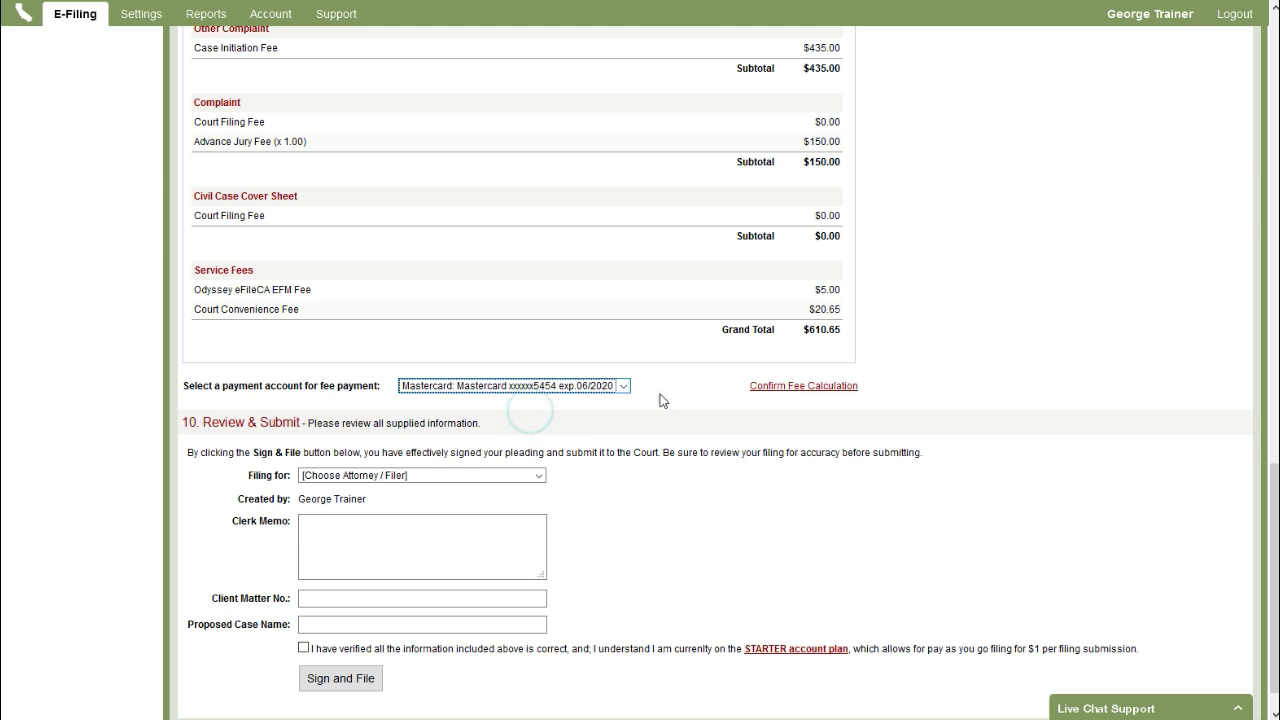
{"action": "scroll", "coordinate": [690, 386], "scroll_direction": "down", "scroll_amount": 1}
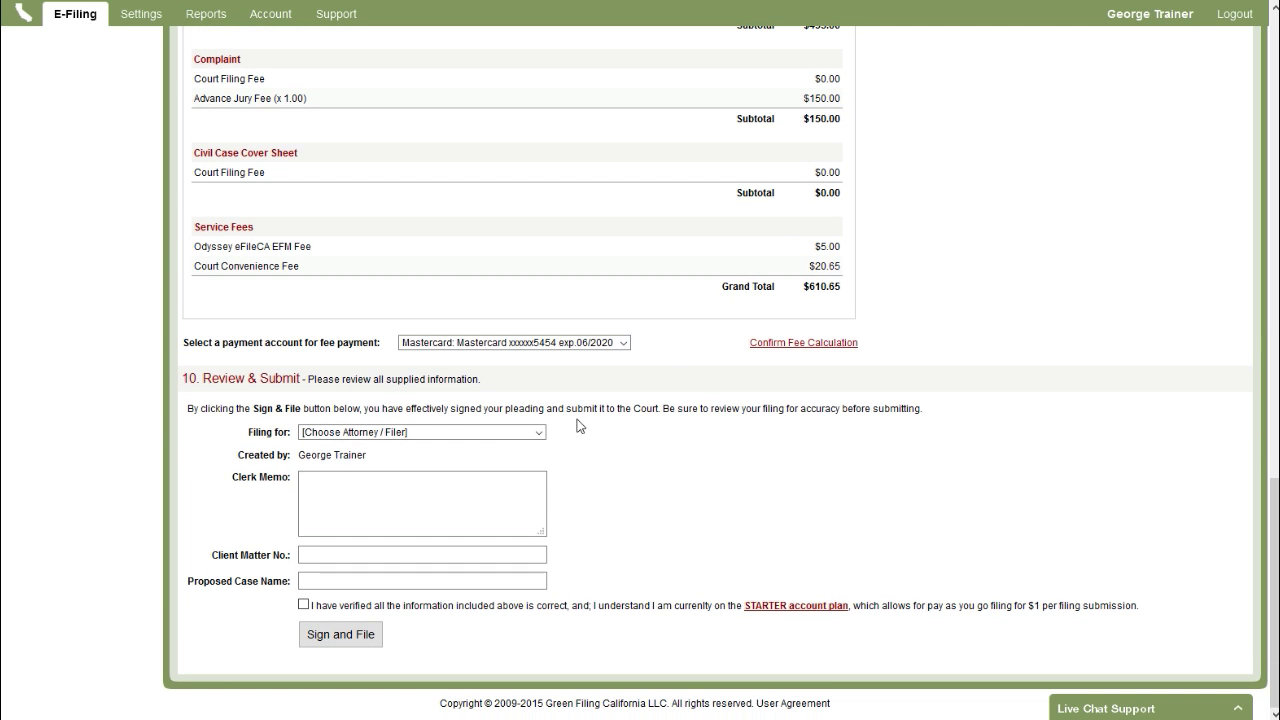
- Choose the filing attorney, enter the client matter number, and check the verification statement
{"action": "left_click", "coordinate": [465, 436]}
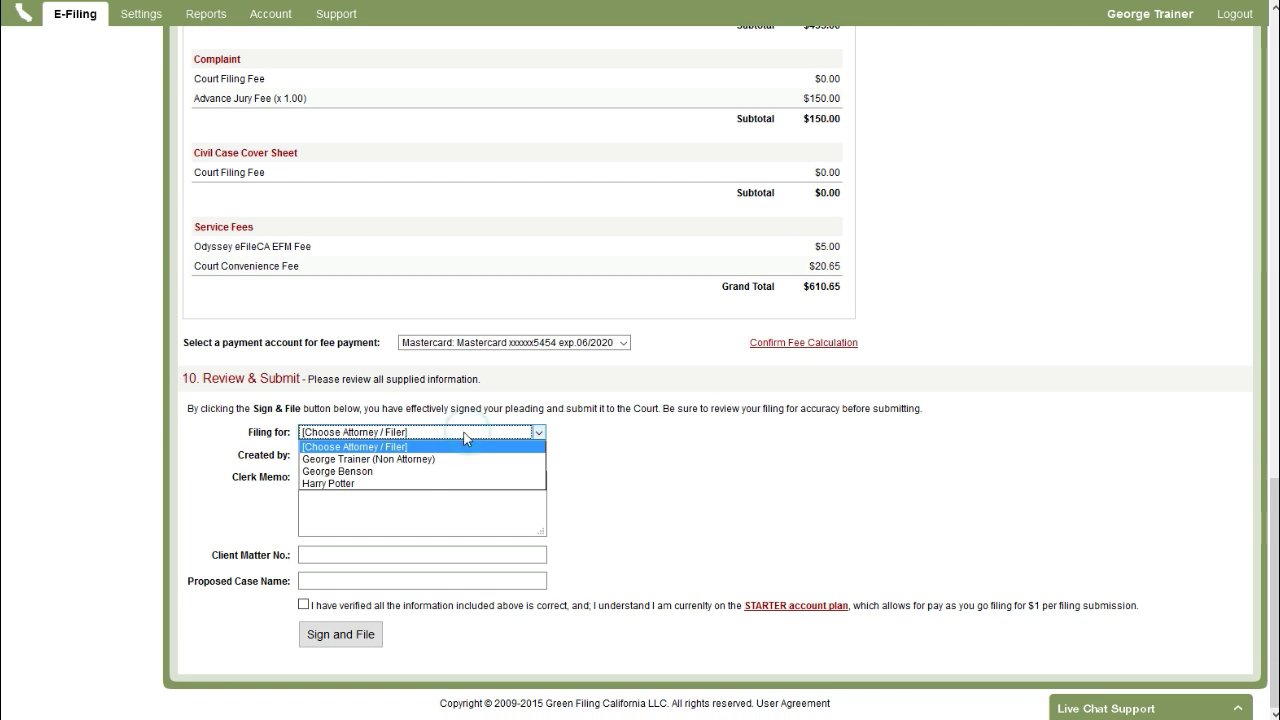
{"action": "left_click", "coordinate": [407, 471]}
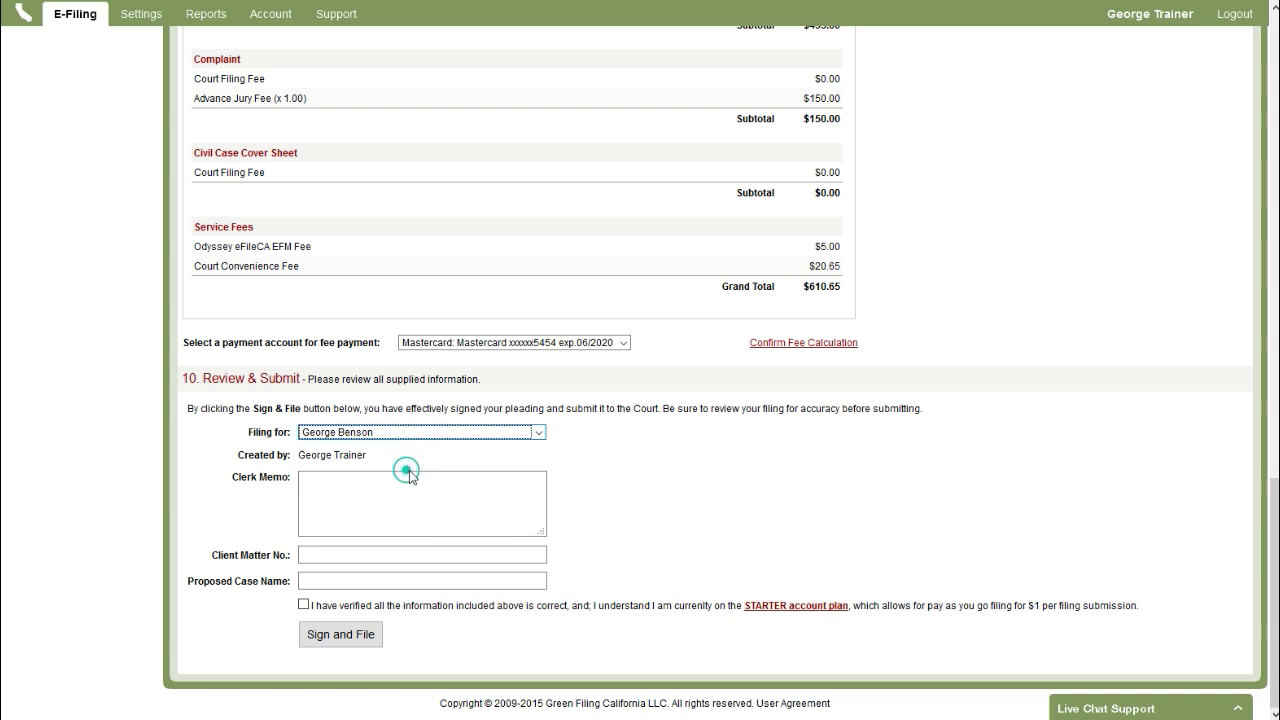
{"action": "left_click", "coordinate": [363, 495]}
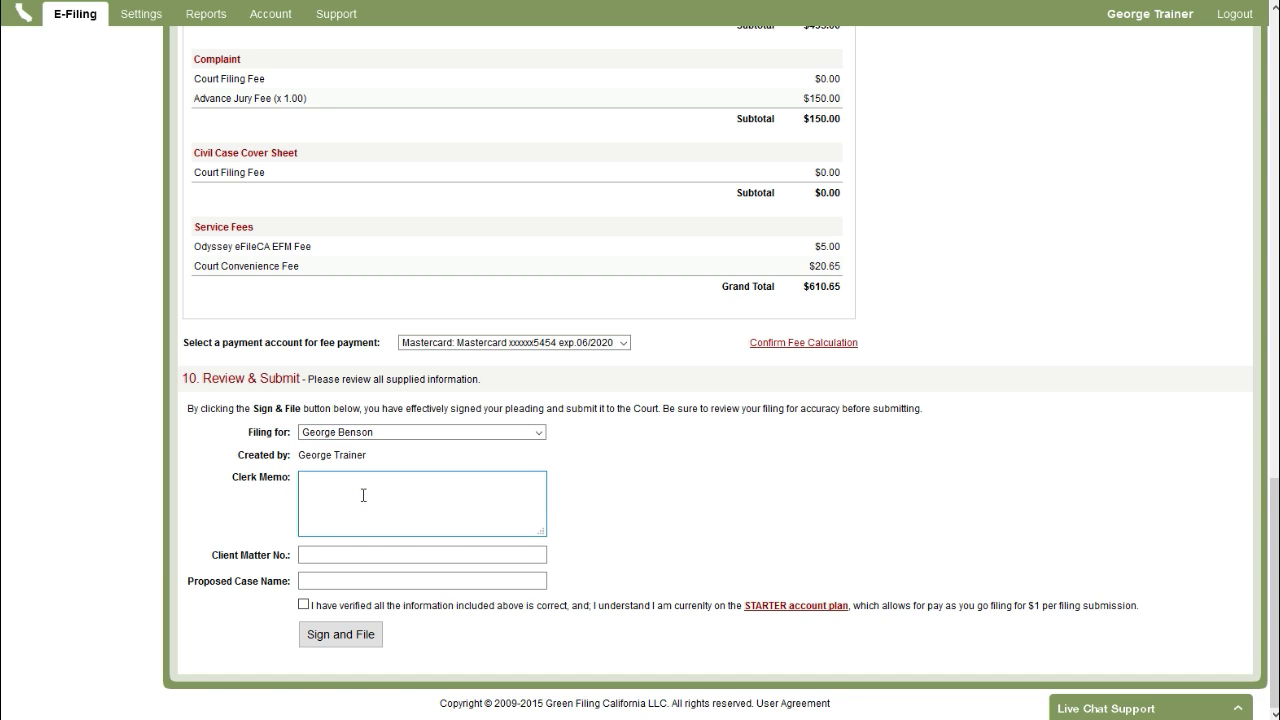
{"action": "left_click", "coordinate": [365, 551]}
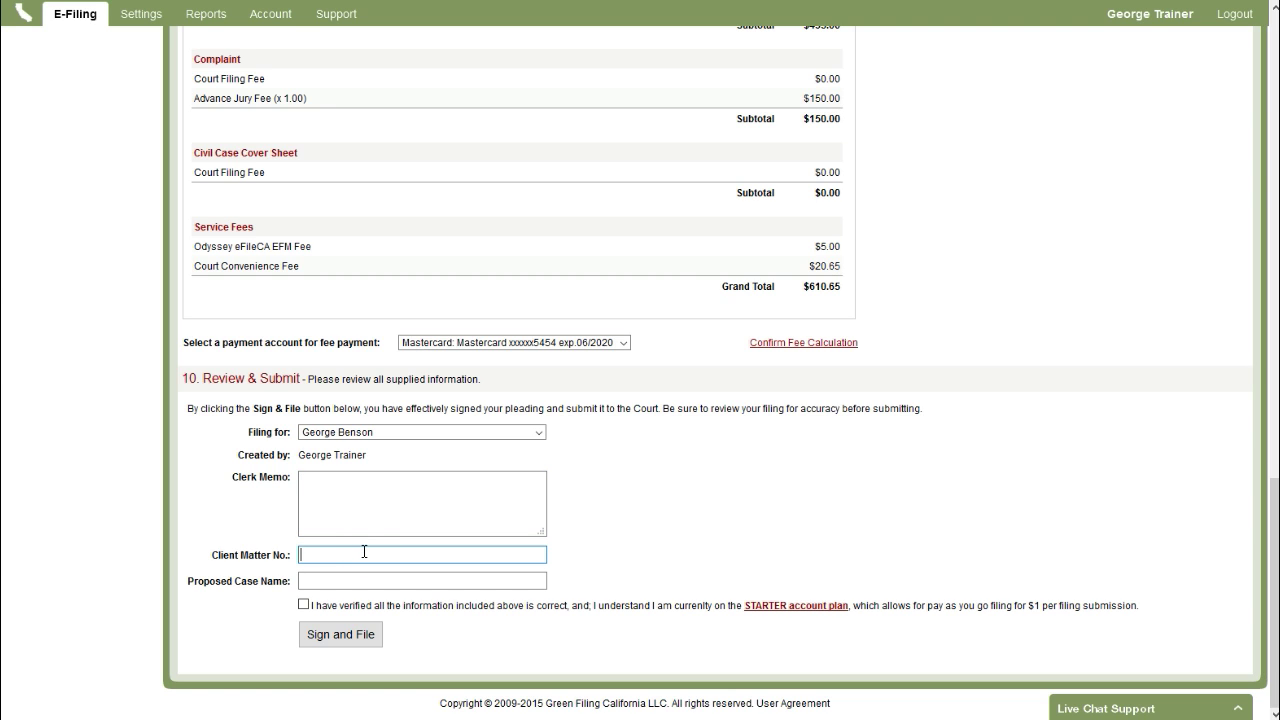
{"action": "left_click", "coordinate": [360, 581]}
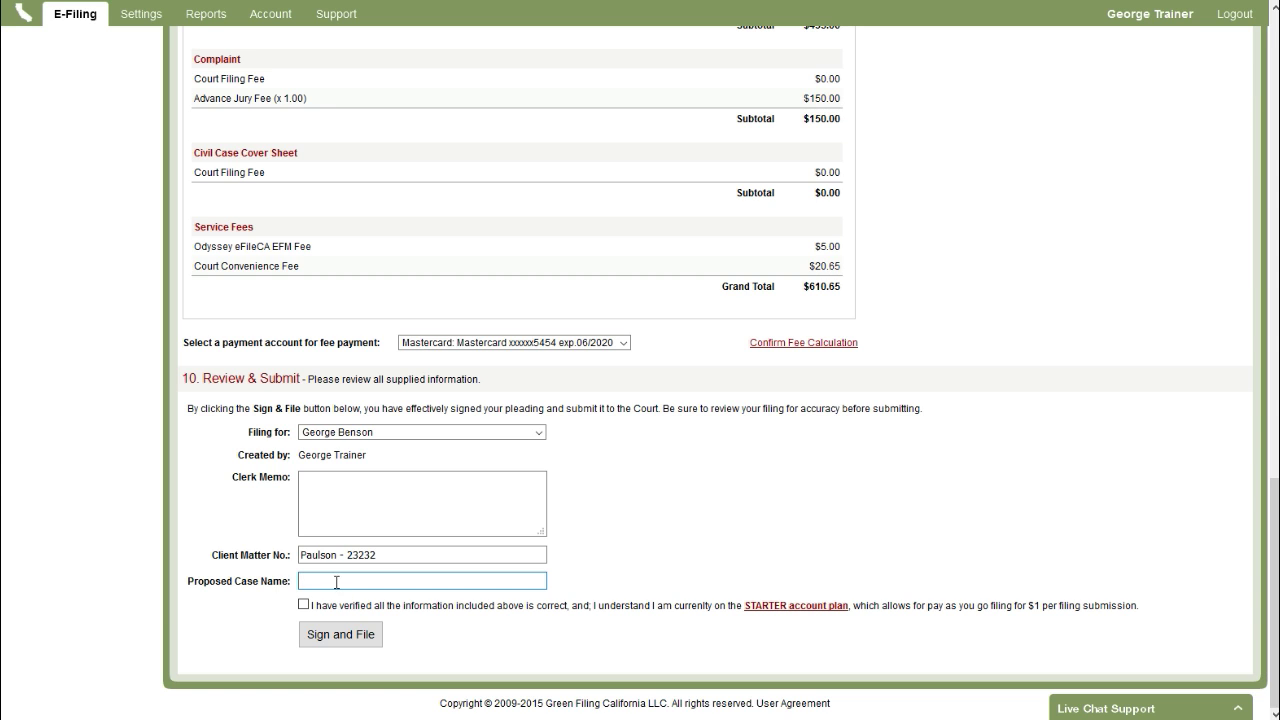
{"action": "left_click", "coordinate": [304, 606]}
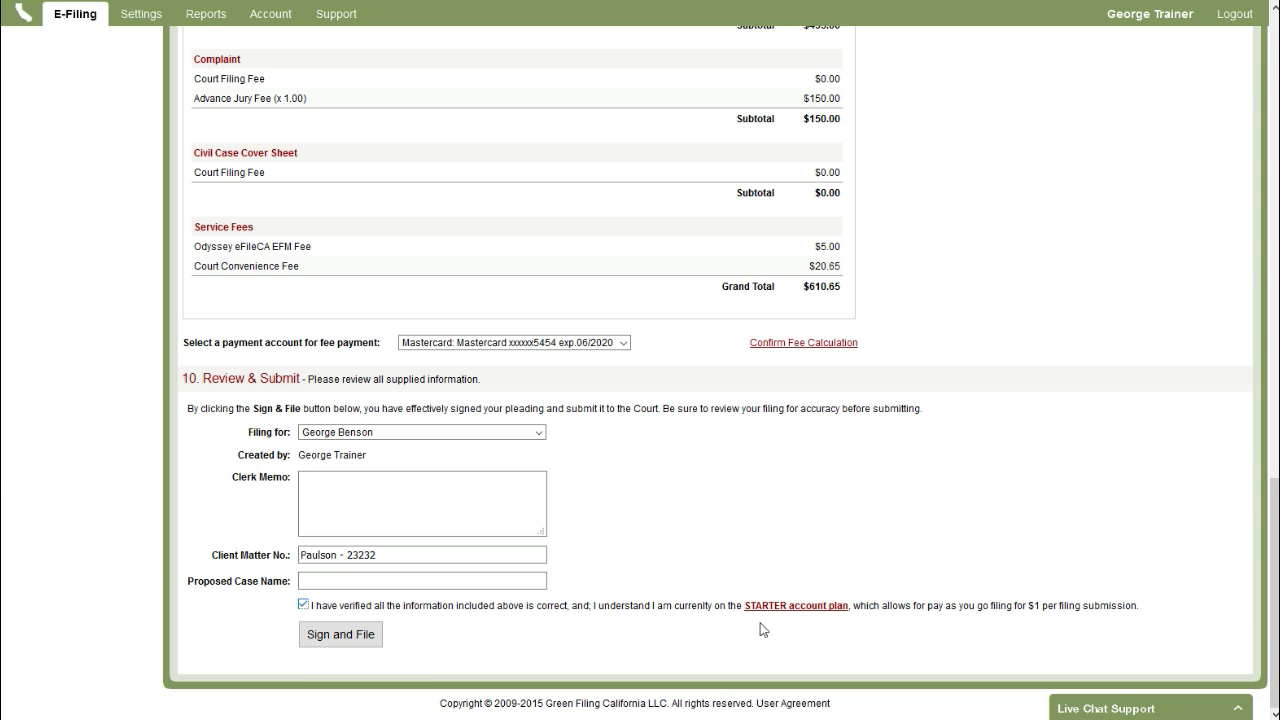
- Sign and file the case, then scroll up to confirm the filing is listed as pending
{"action": "left_click", "coordinate": [348, 636]}
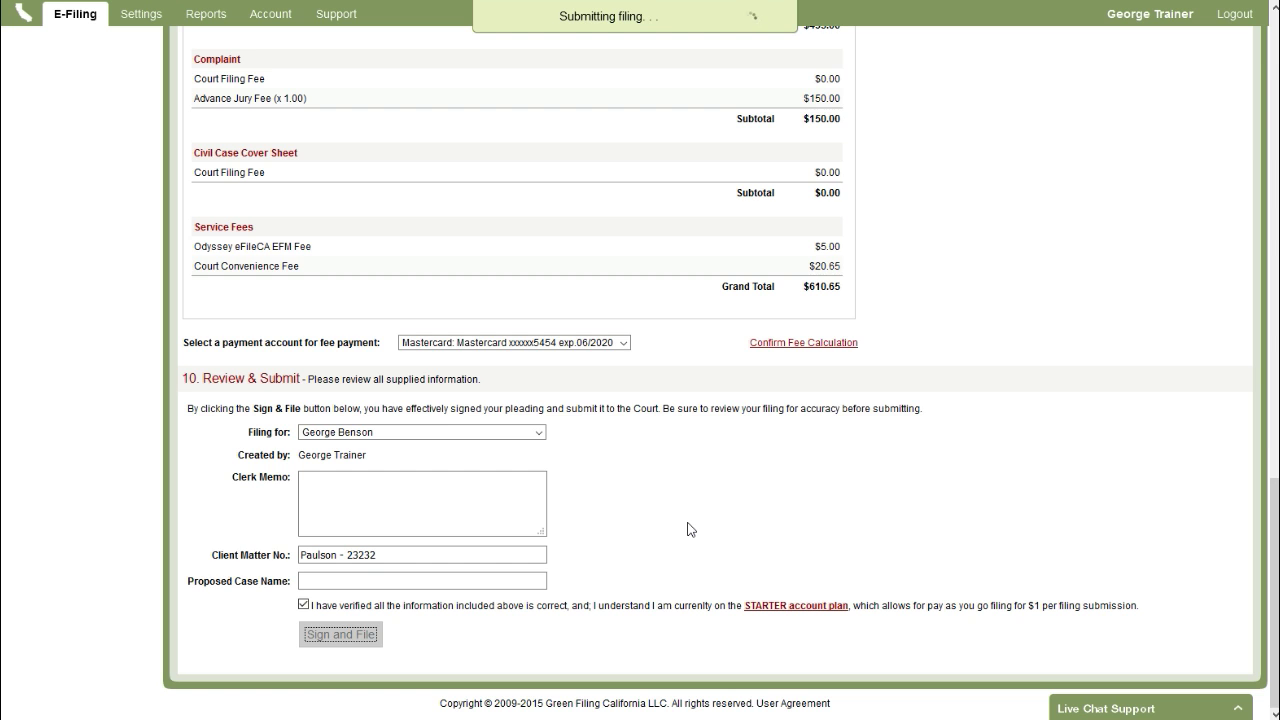
{"action": "scroll", "coordinate": [688, 530], "scroll_direction": "up", "scroll_amount": 1}
{"action": "scroll", "coordinate": [688, 530], "scroll_direction": "up", "scroll_amount": 3}
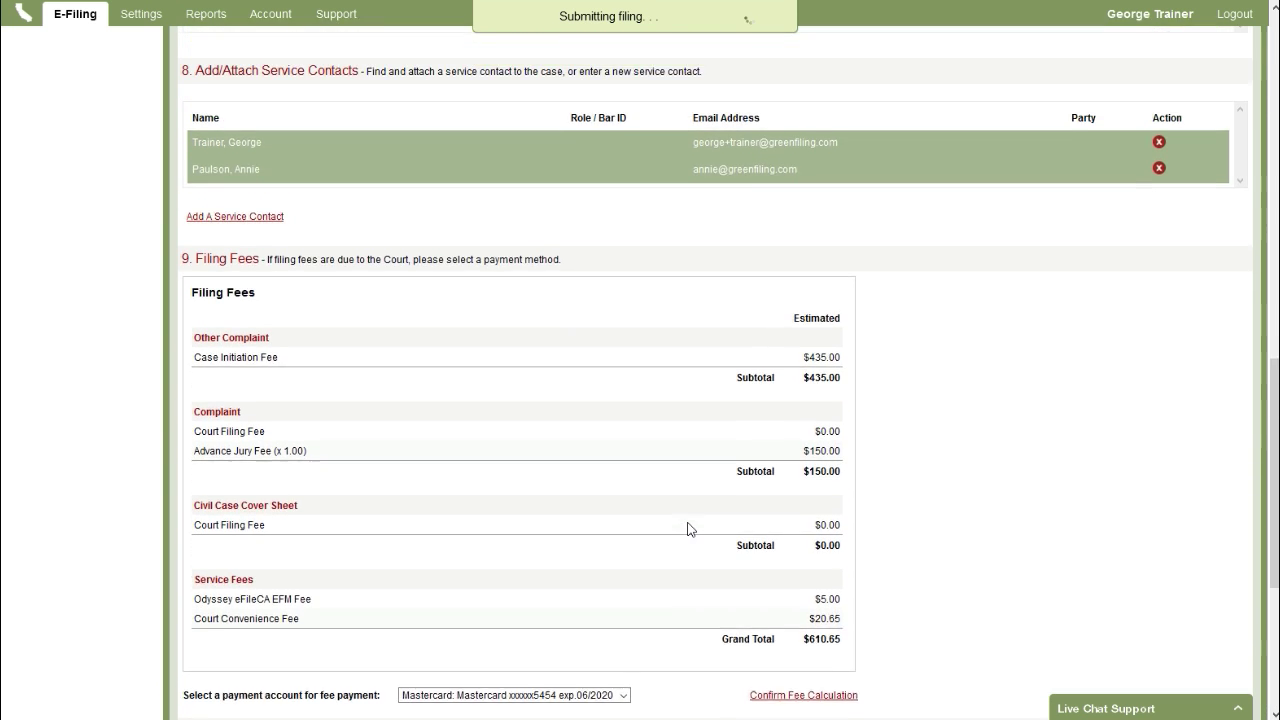
{"action": "scroll", "coordinate": [688, 530], "scroll_direction": "up", "scroll_amount": 3}
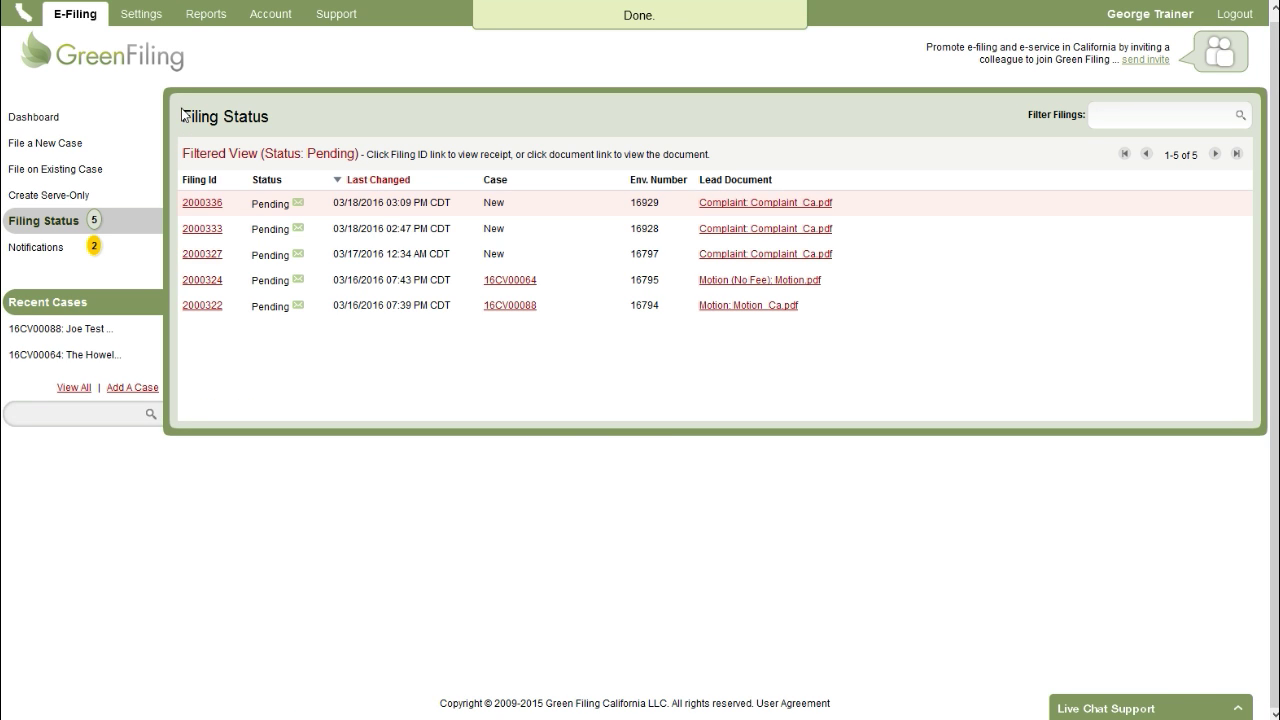
{"action": "left_click_drag", "start_coordinate": [182, 114], "coordinate": [301, 128]}
{"action": "left_click", "coordinate": [305, 127]}
{"action": "mouse_move", "coordinate": [264, 208]}
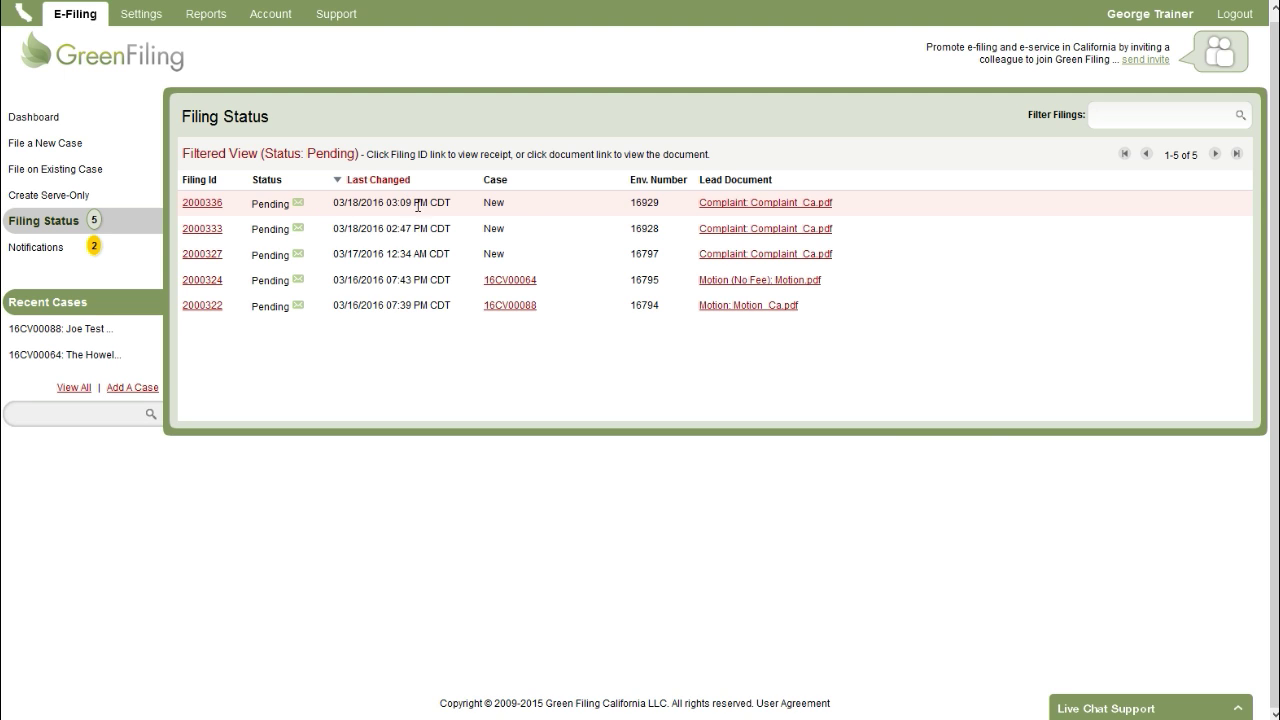
{"action": "double_click", "coordinate": [648, 208]}
{"action": "left_click", "coordinate": [675, 208]}
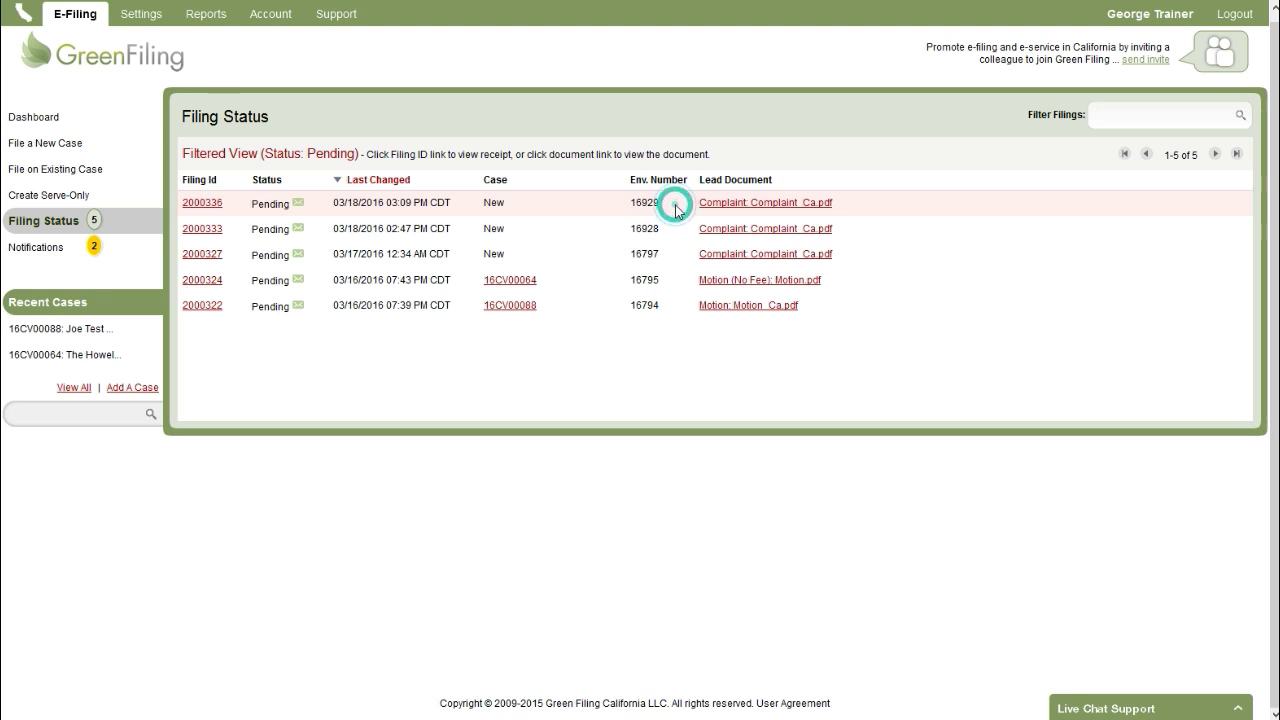